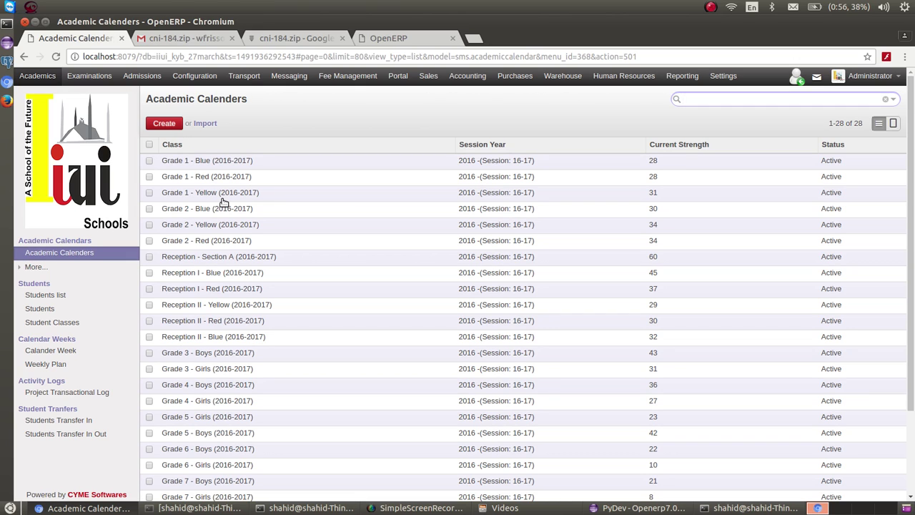
Start a new academic calendar record with academic session 2016-2017 and class set to Class 1
left_click(41, 81)
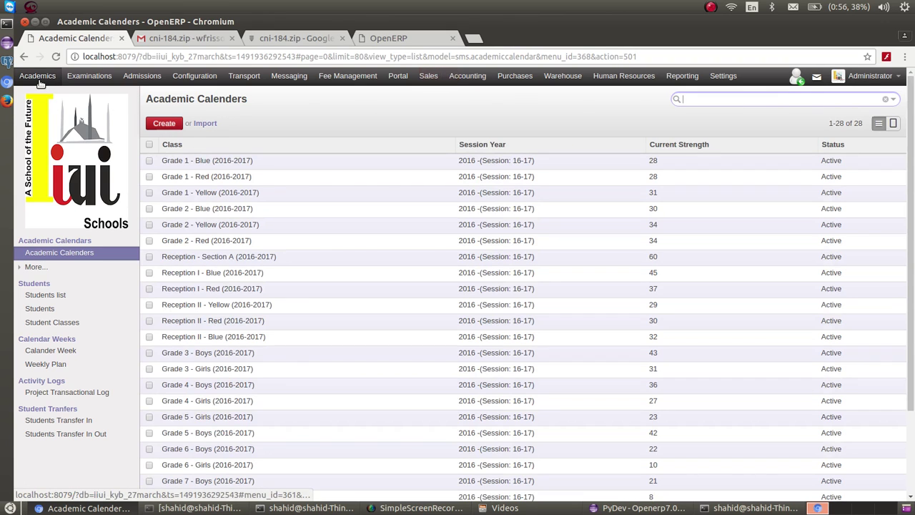
left_click(51, 258)
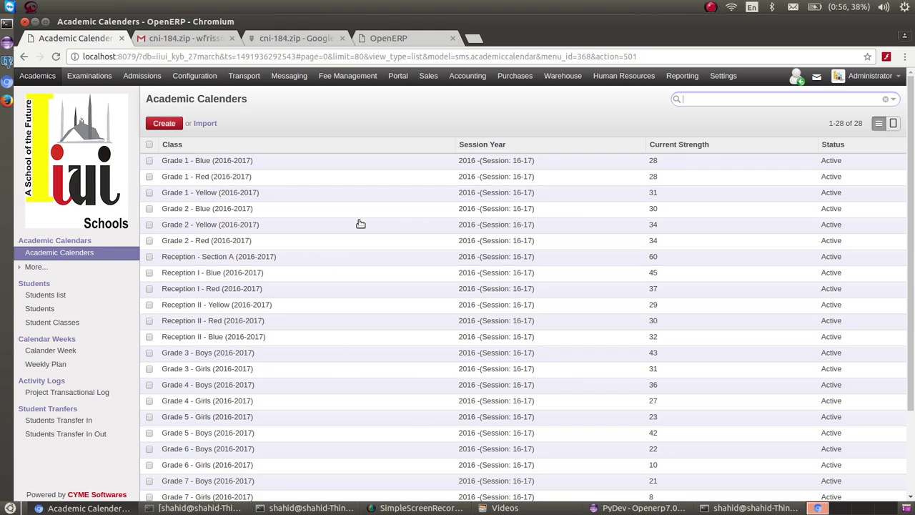
left_click(166, 125)
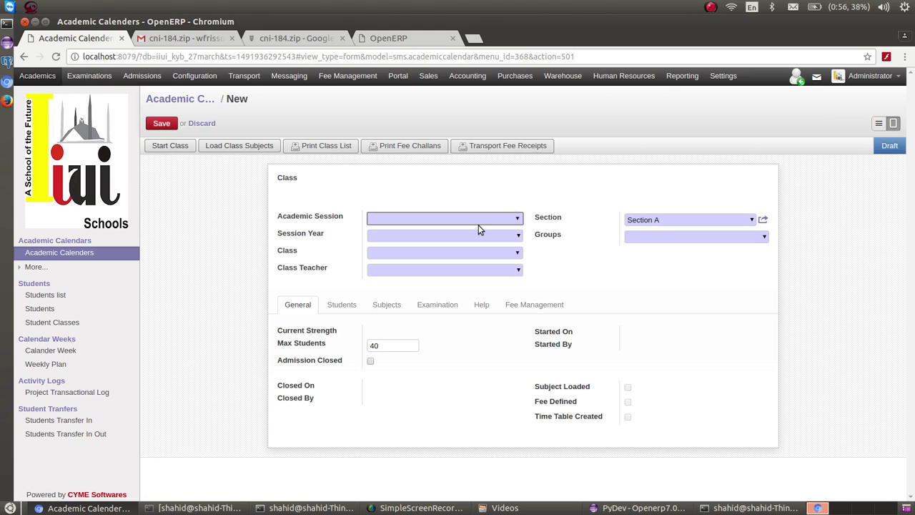
left_click(518, 221)
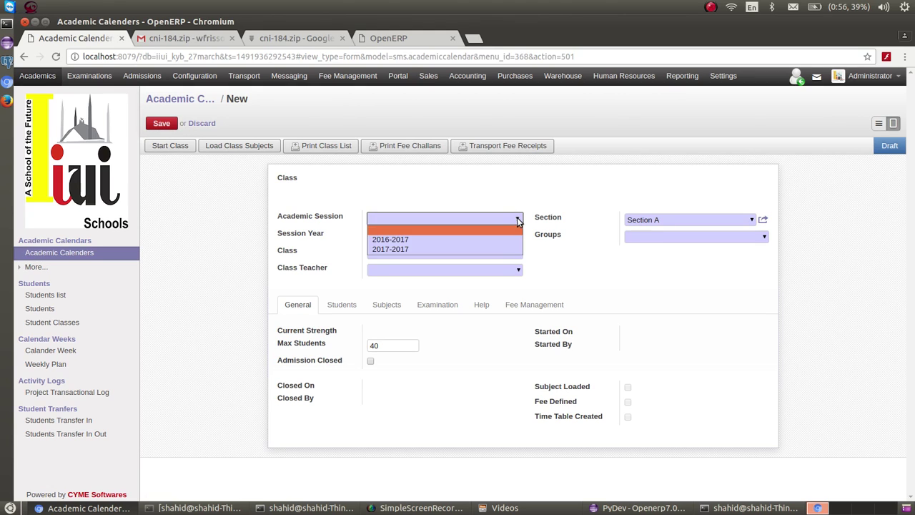
left_click(487, 250)
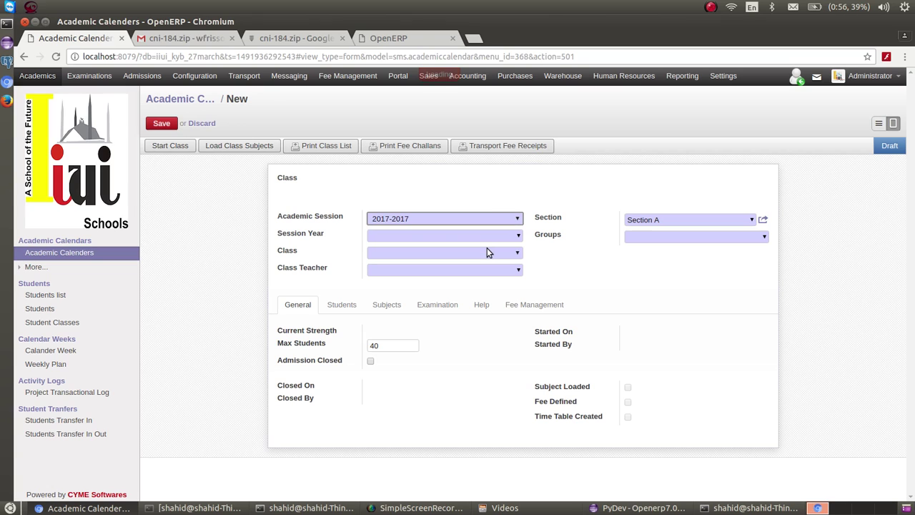
left_click(518, 218)
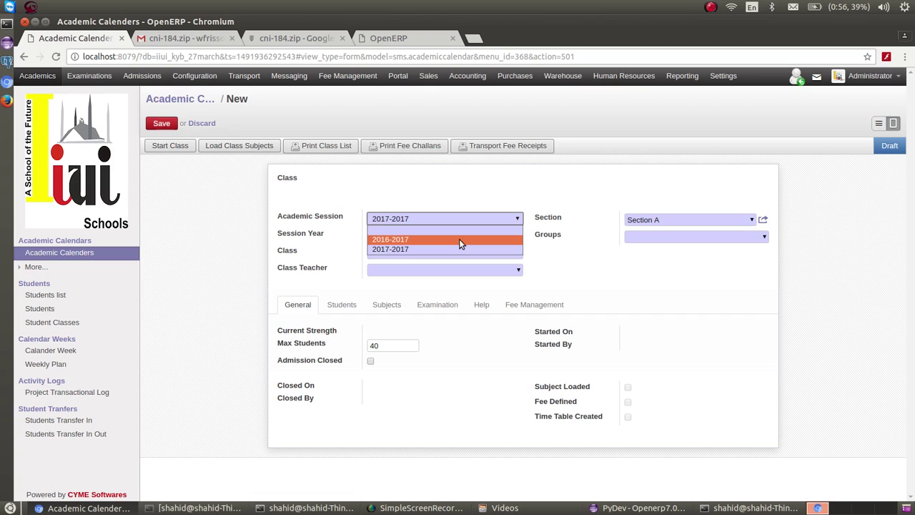
left_click(460, 239)
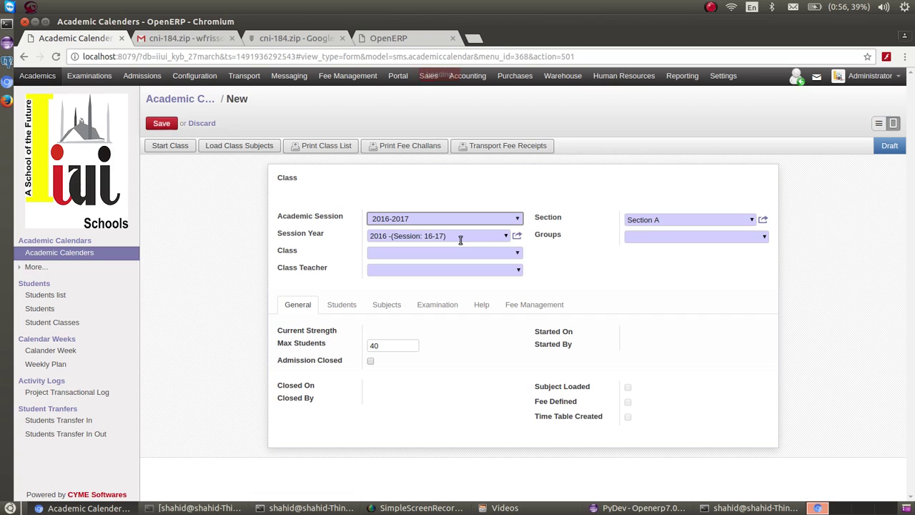
left_click(518, 253)
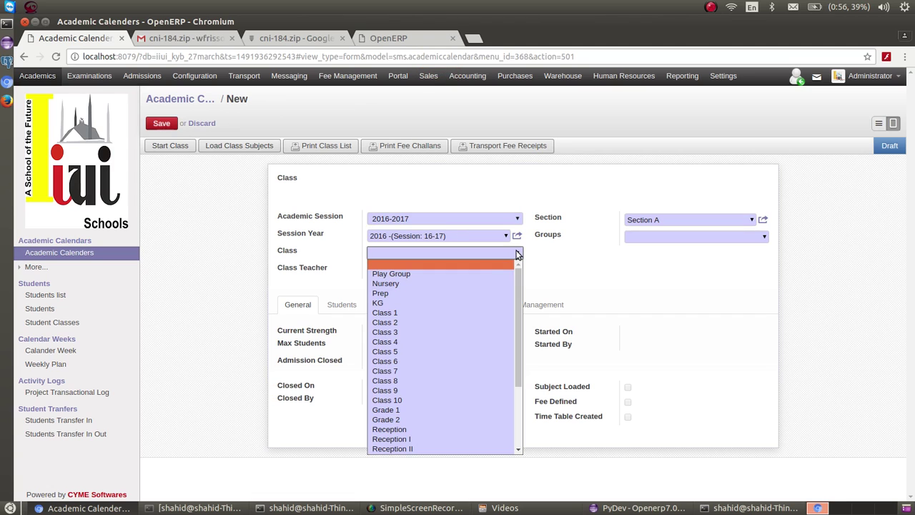
left_click(457, 312)
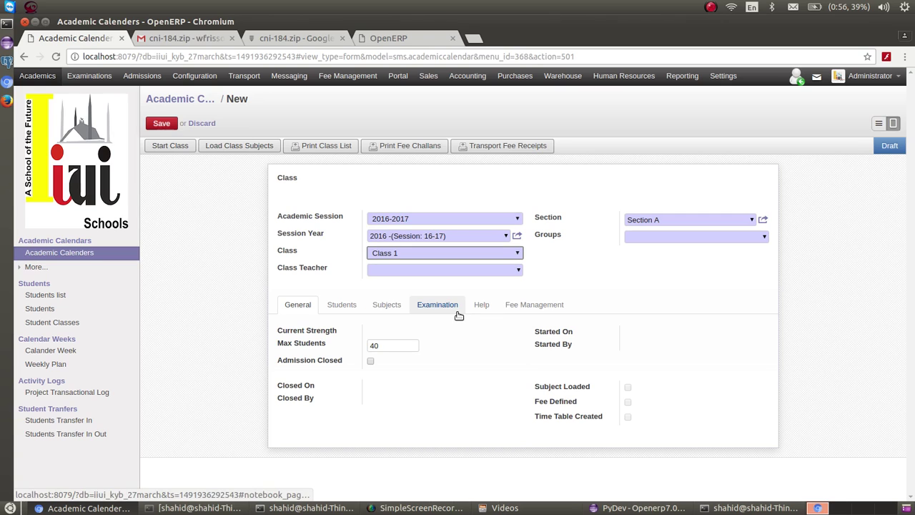
Create a new class section named Section E and assign it to the new academic calendar
left_click(751, 220)
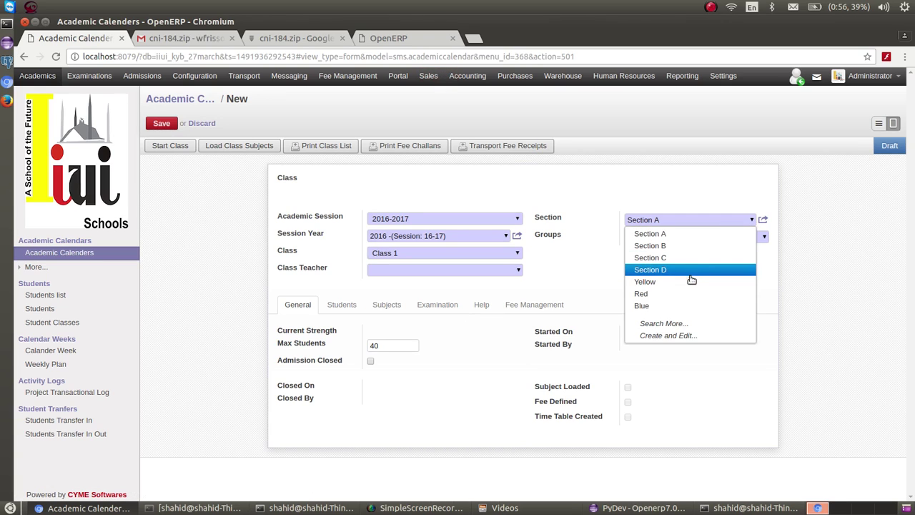
left_click(699, 336)
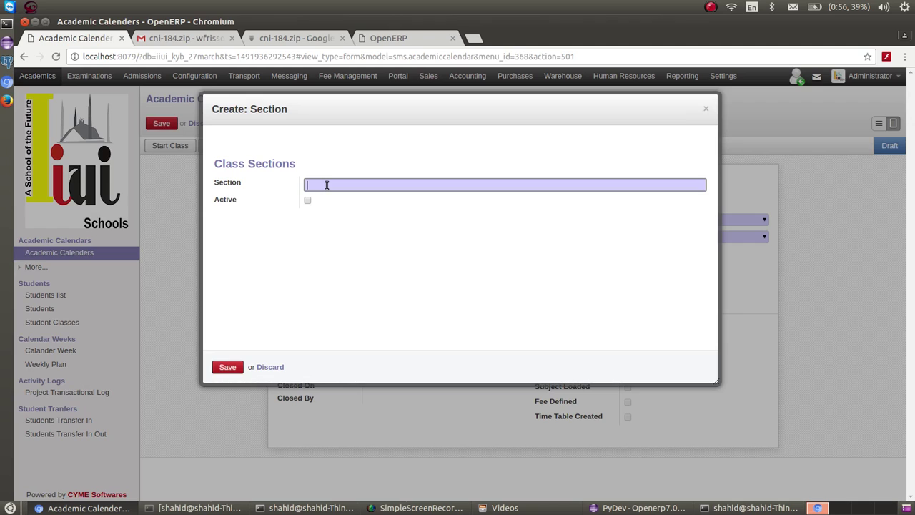
type("Section E")
left_click(226, 367)
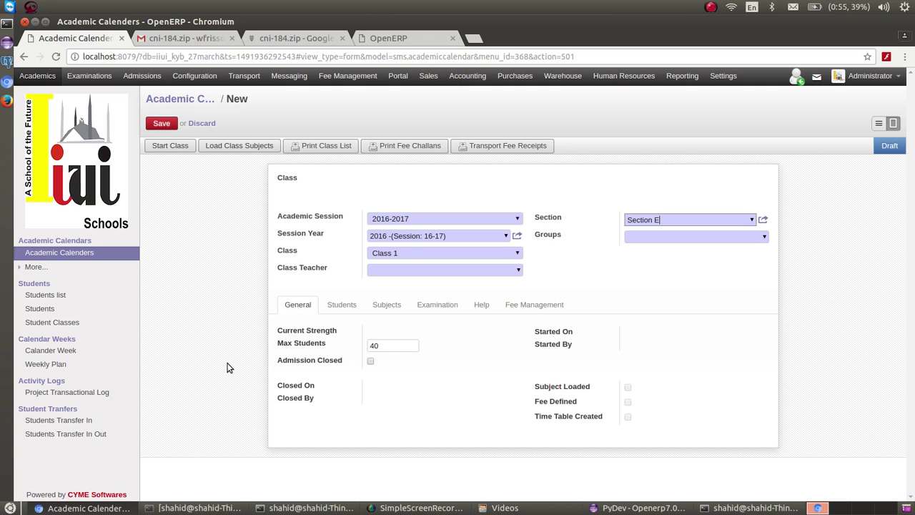
Set the group to IIUI JUNIOR, choose a class teacher, and save the academic calendar
left_click(763, 237)
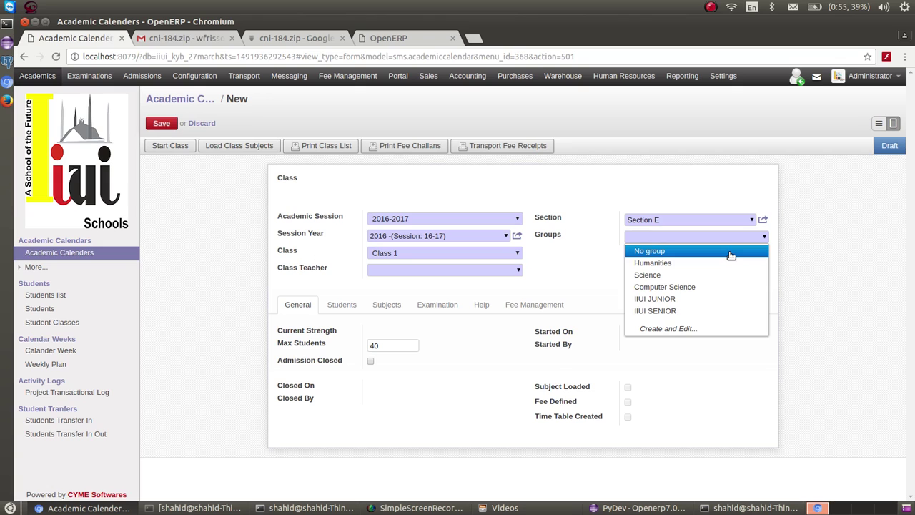
left_click(731, 300)
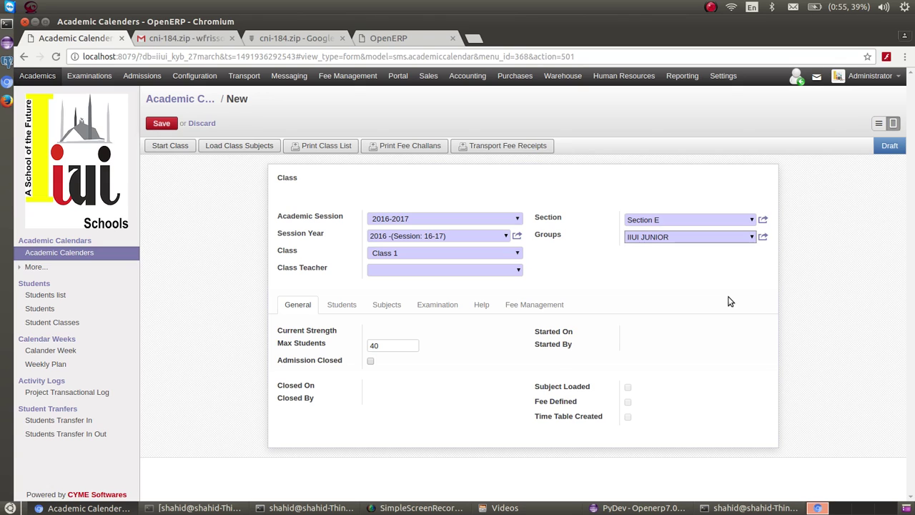
left_click(519, 271)
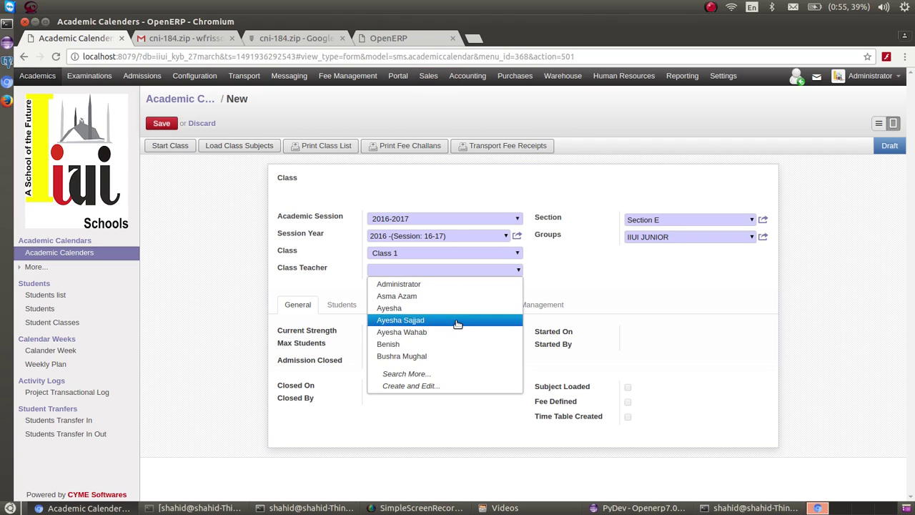
left_click(458, 331)
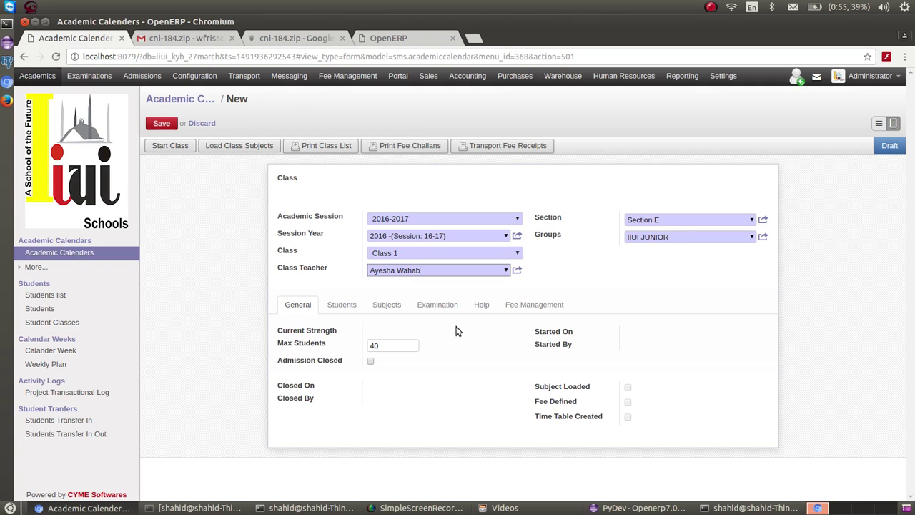
left_click(163, 126)
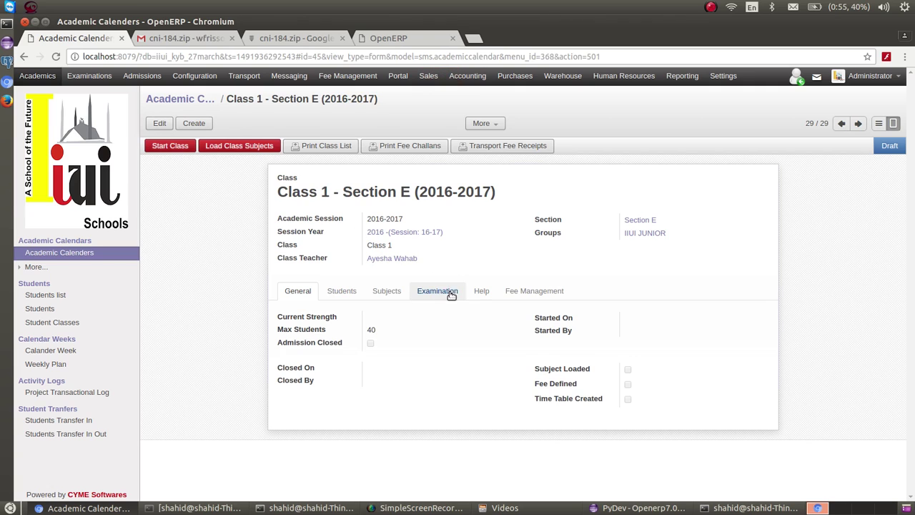
Read the help instructions for academic calendars, and check the class's student and subject lists
left_click(483, 293)
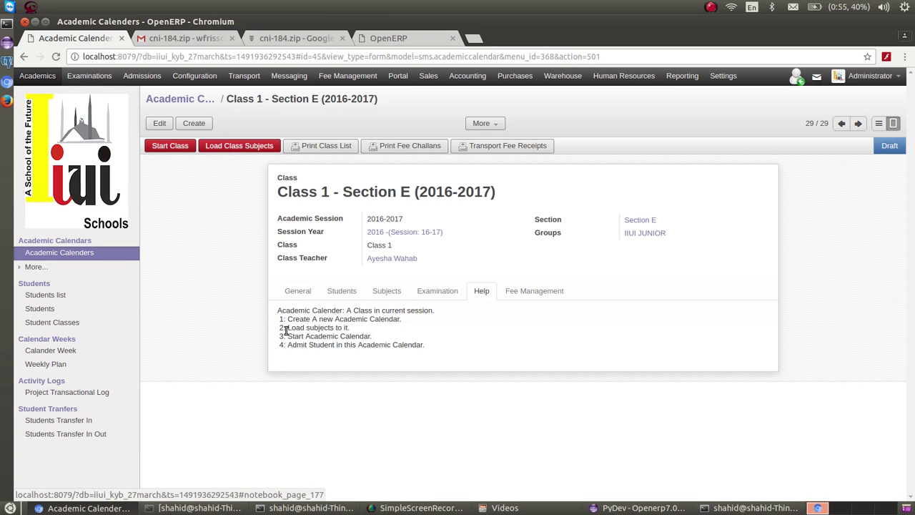
left_click_drag(288, 329, 350, 329)
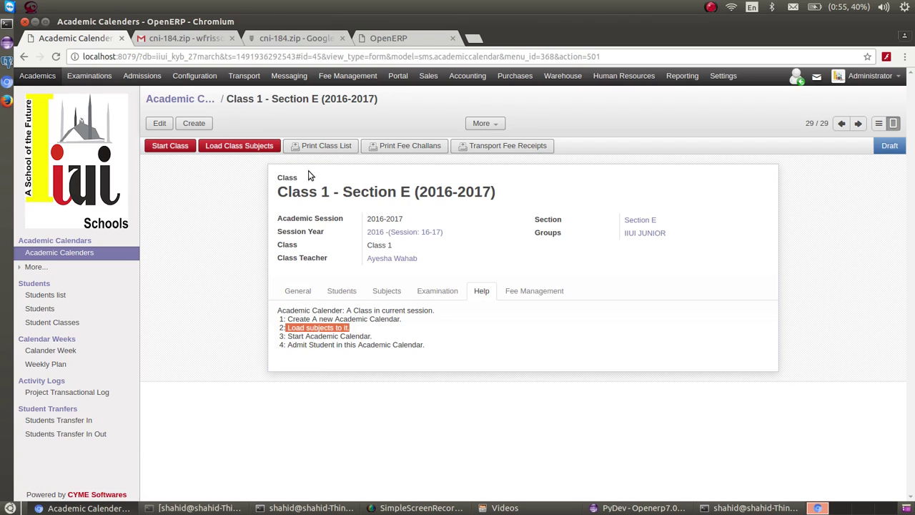
left_click(352, 296)
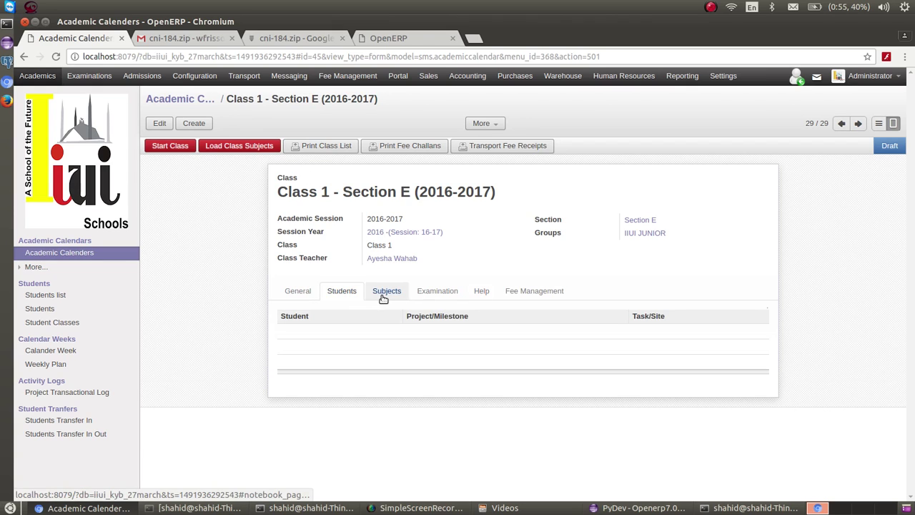
left_click(382, 297)
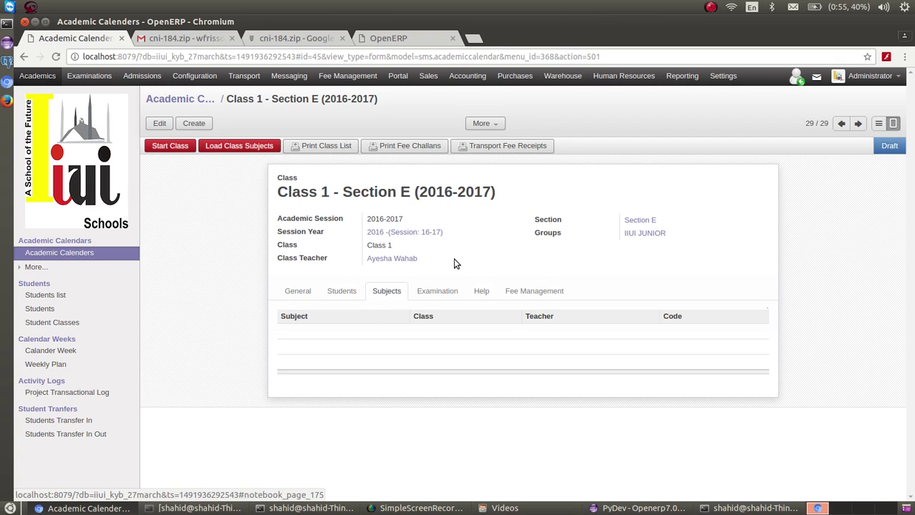
left_click(156, 124)
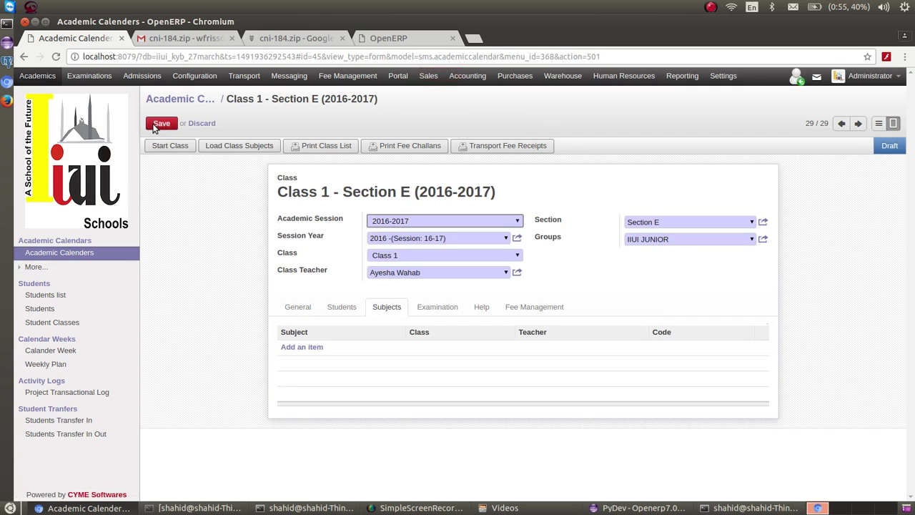
left_click(302, 348)
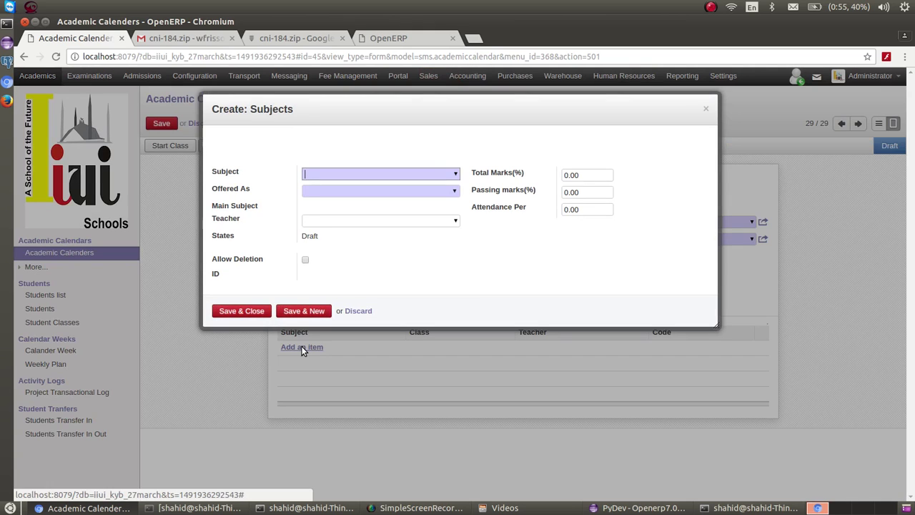
left_click(456, 175)
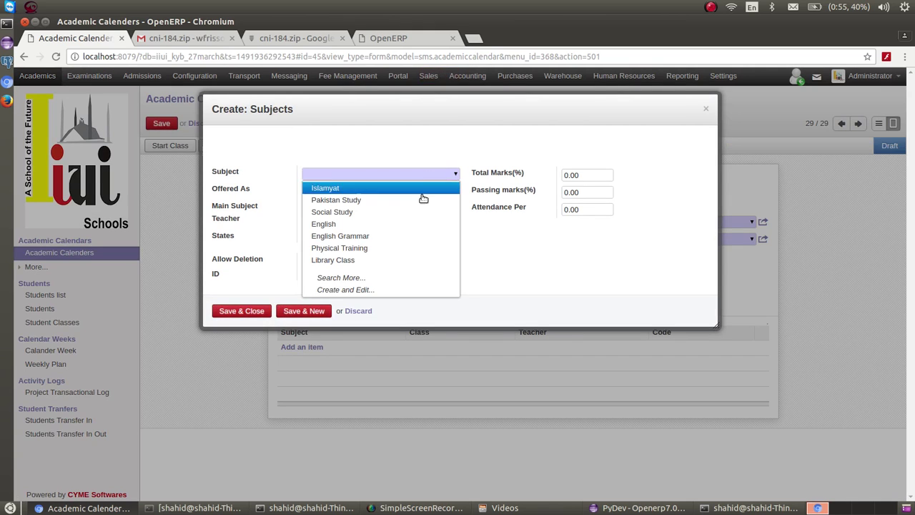
left_click(538, 262)
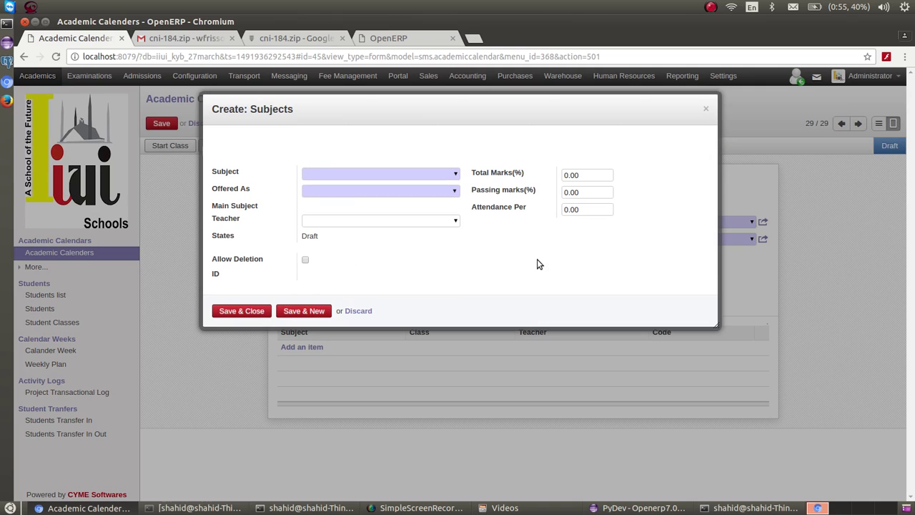
left_click(356, 313)
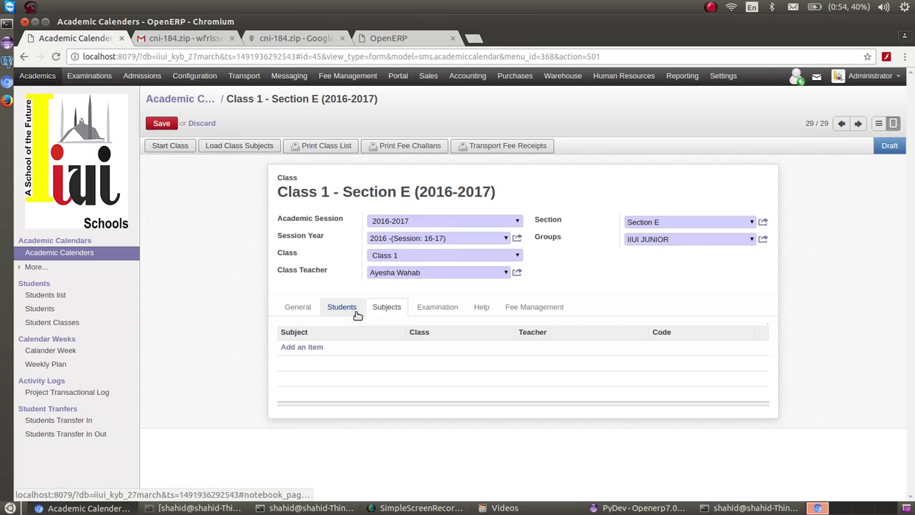
Load the predefined class subjects into the Class 1 - Section E academic calendar
left_click(226, 149)
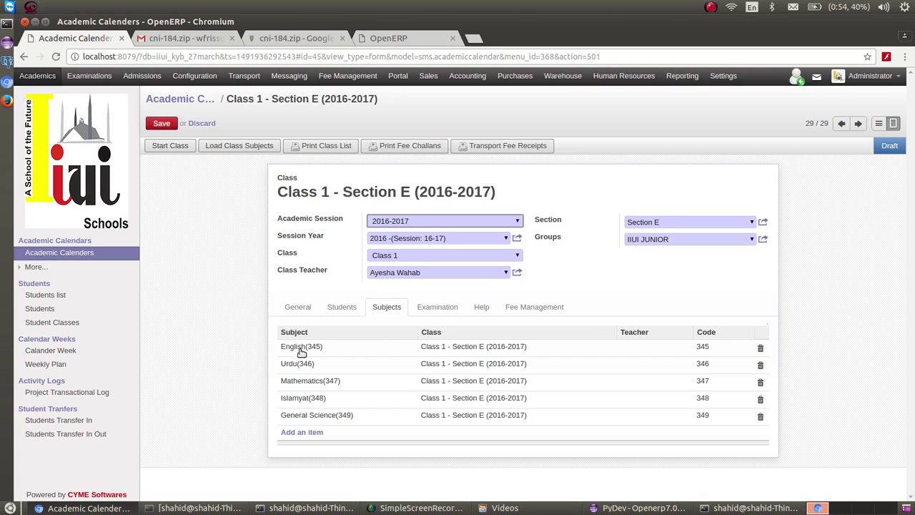
left_click(305, 434)
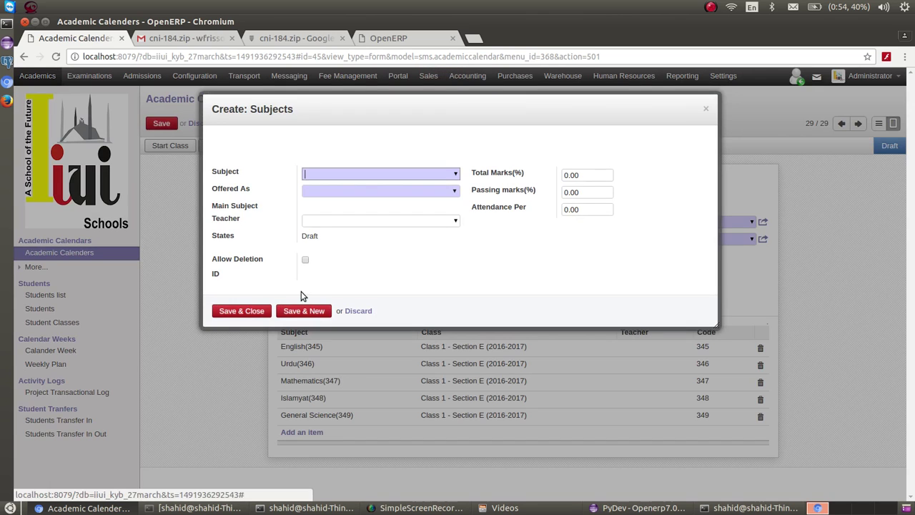
left_click(355, 312)
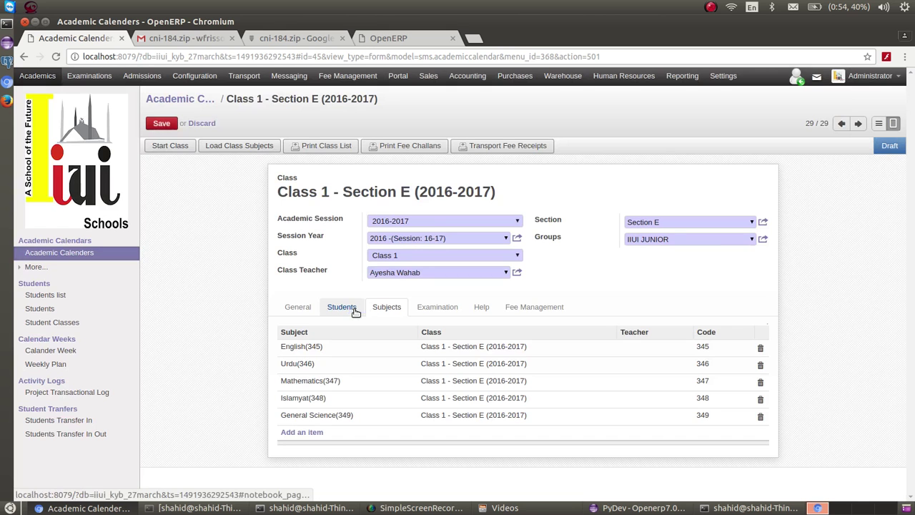
Review the Offered As options of the English subject, keep Theory Only, and save the subject and the academic calendar
left_click(304, 349)
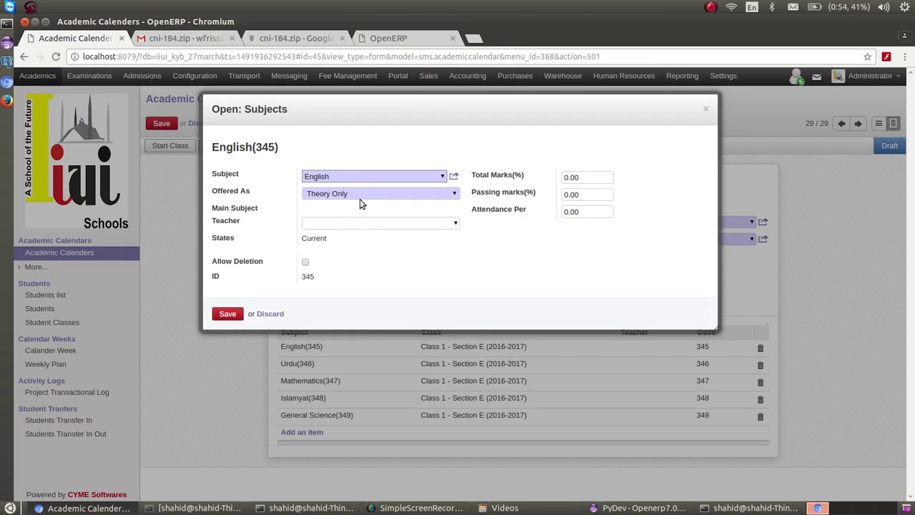
left_click(455, 194)
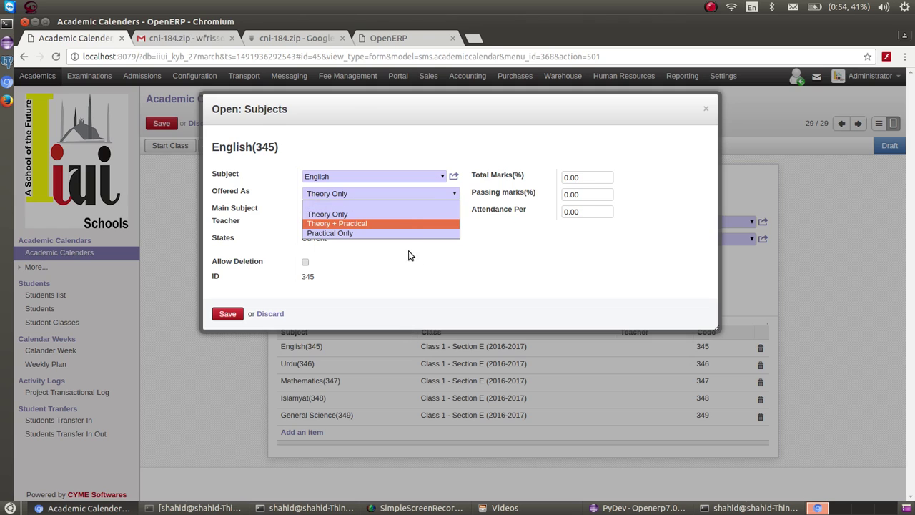
left_click(468, 259)
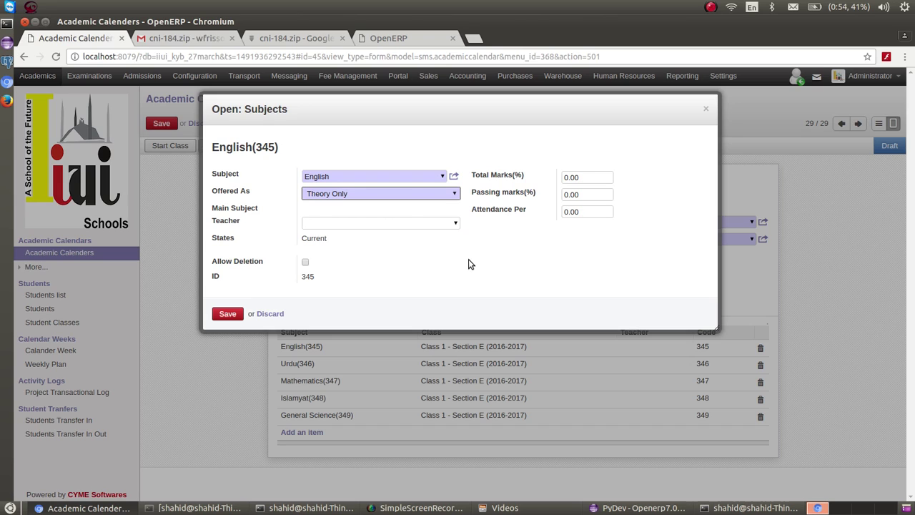
left_click(455, 194)
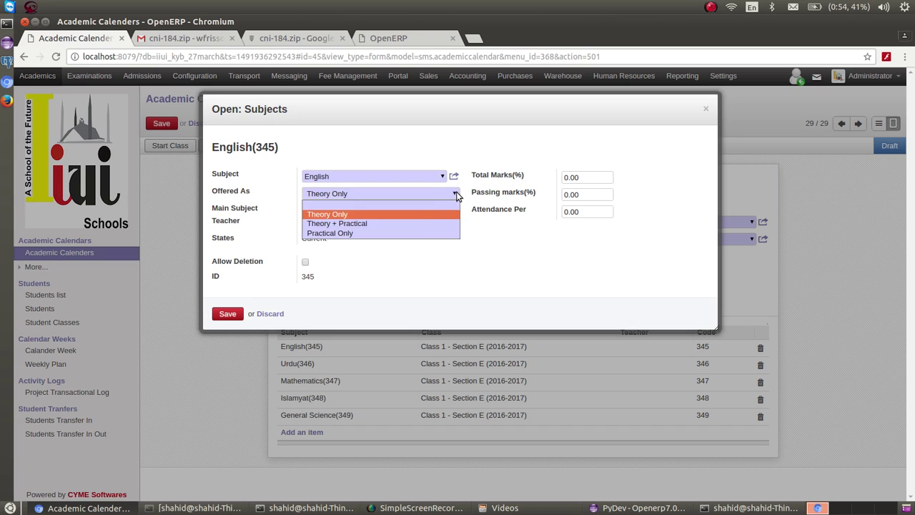
left_click(504, 240)
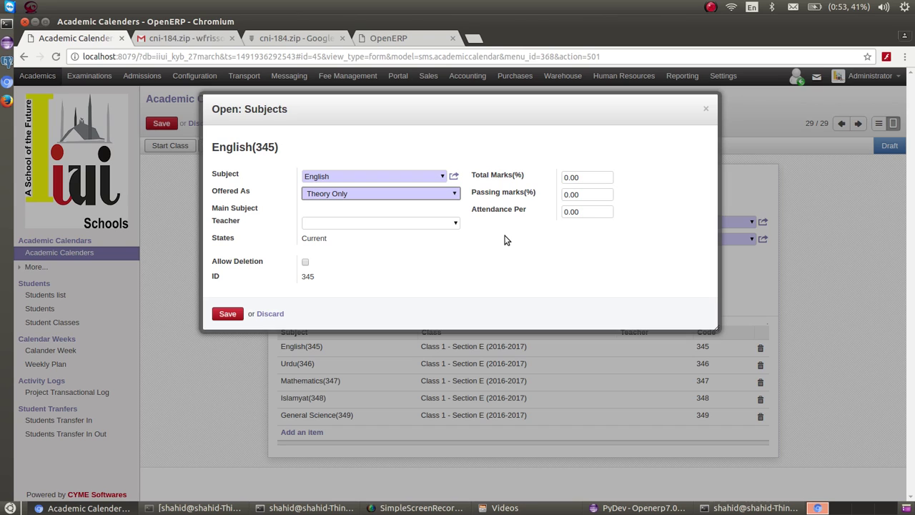
left_click(457, 197)
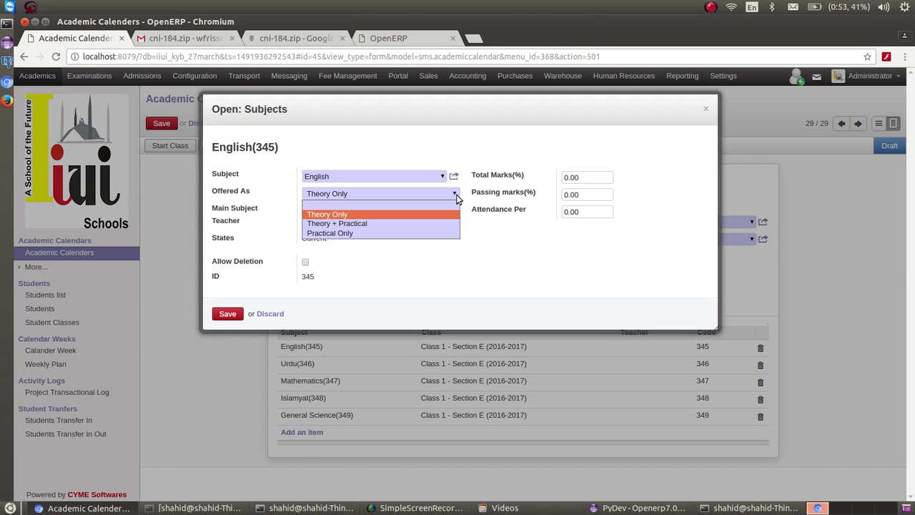
left_click(426, 259)
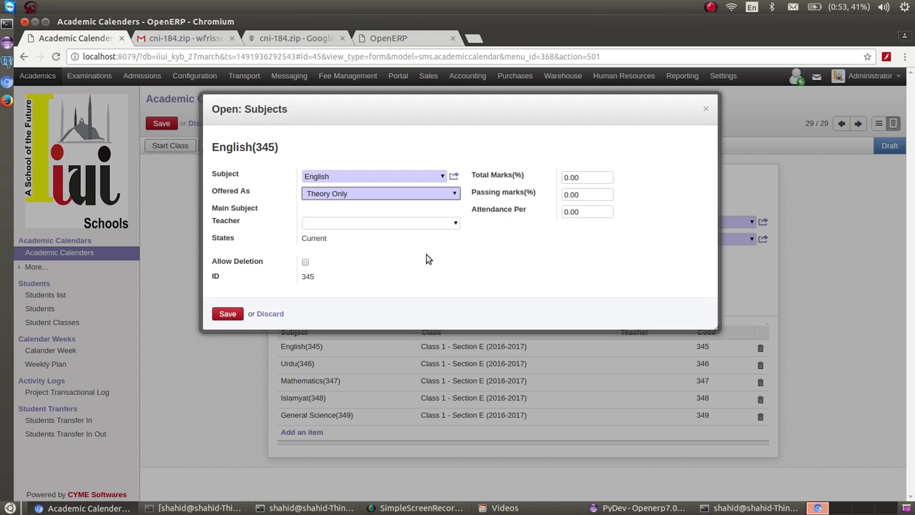
left_click(223, 315)
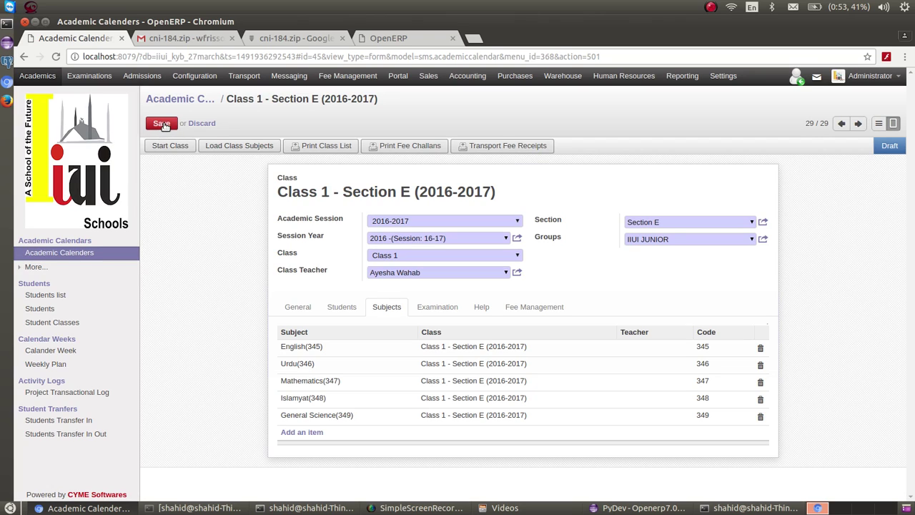
left_click(162, 124)
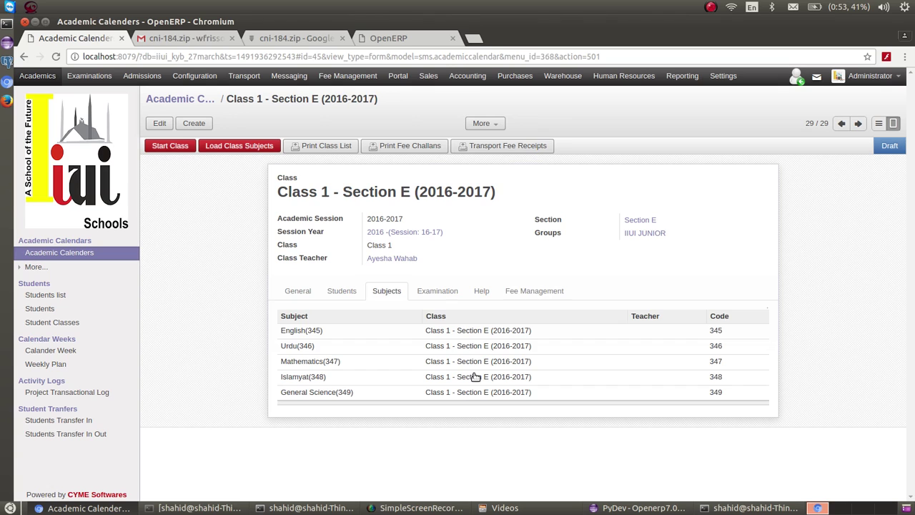
Edit the calendar's fee management and start a new active class fee structure of type Full Fee
left_click(530, 296)
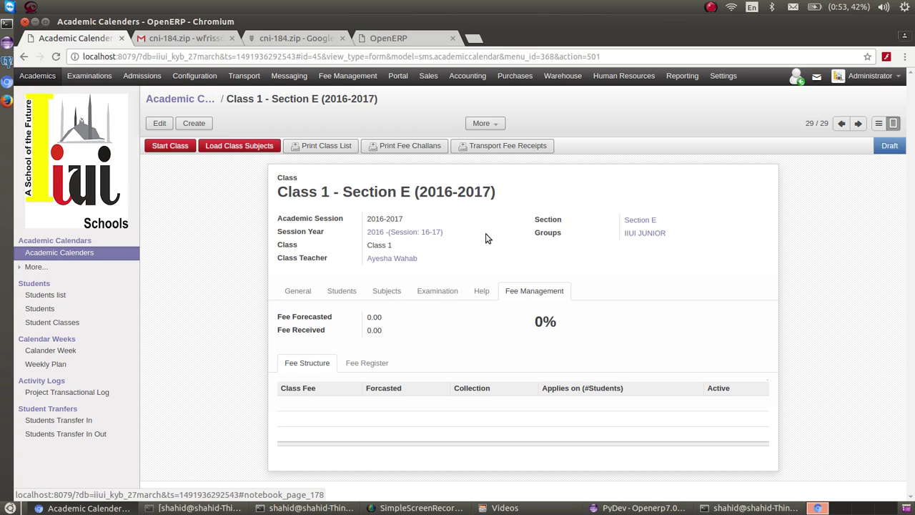
left_click(159, 124)
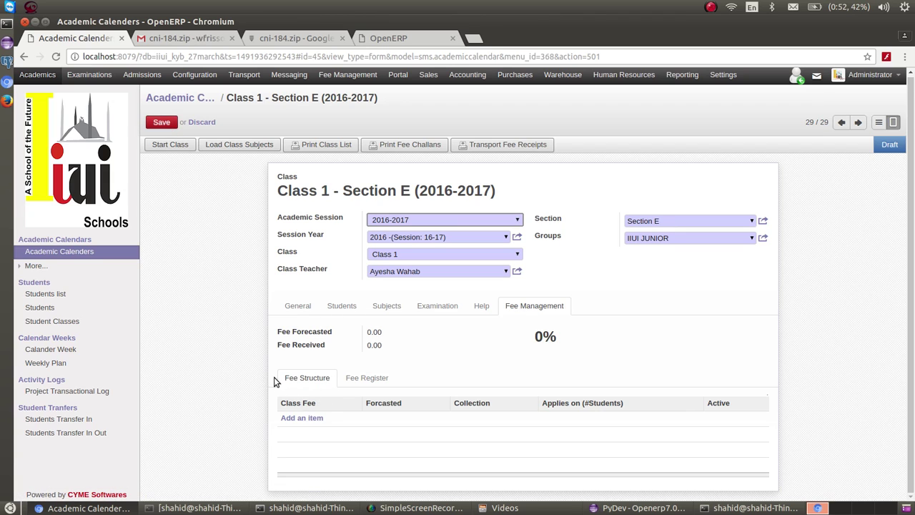
left_click(300, 421)
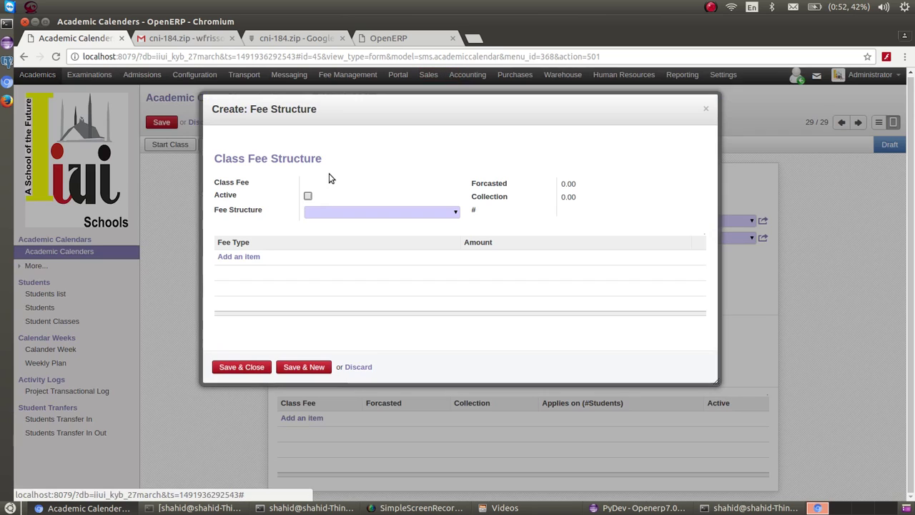
left_click(308, 197)
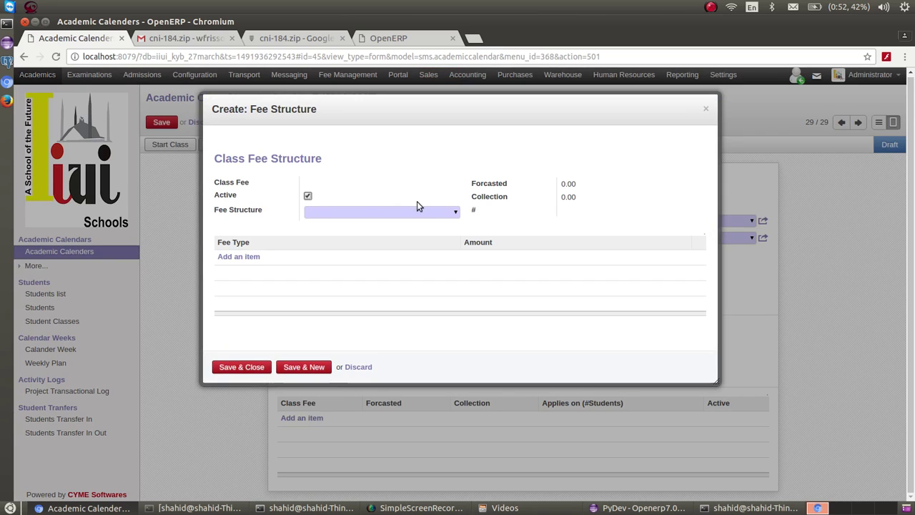
left_click(455, 213)
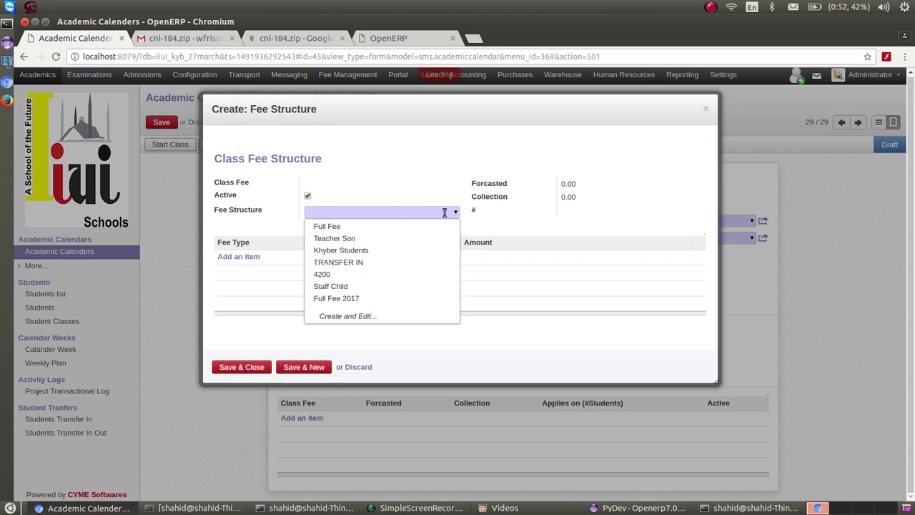
left_click(397, 227)
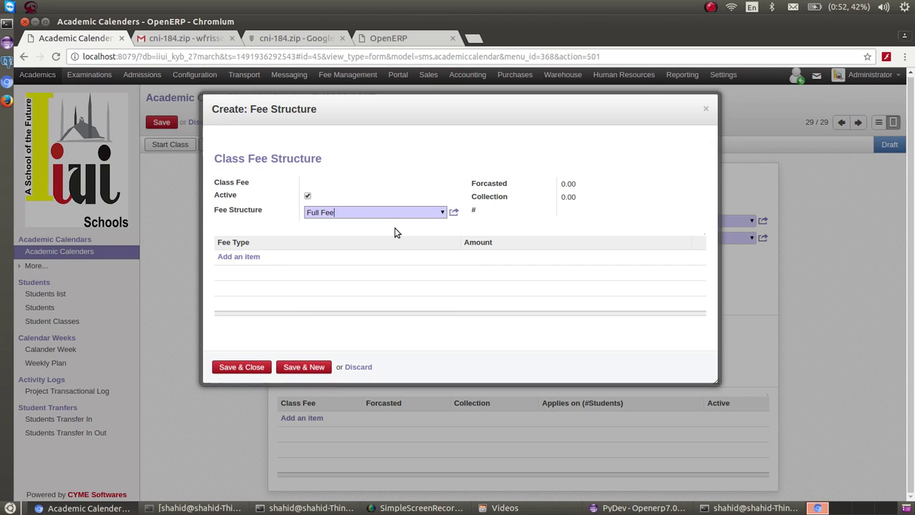
Add an Admission Fee of 10000 to the Full Fee structure
left_click(244, 257)
type("ad")
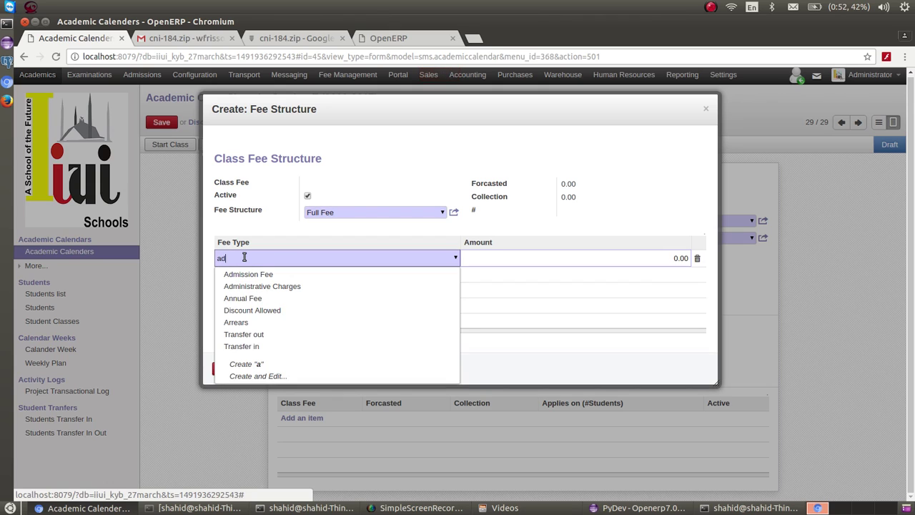
left_click(252, 276)
key("Tab")
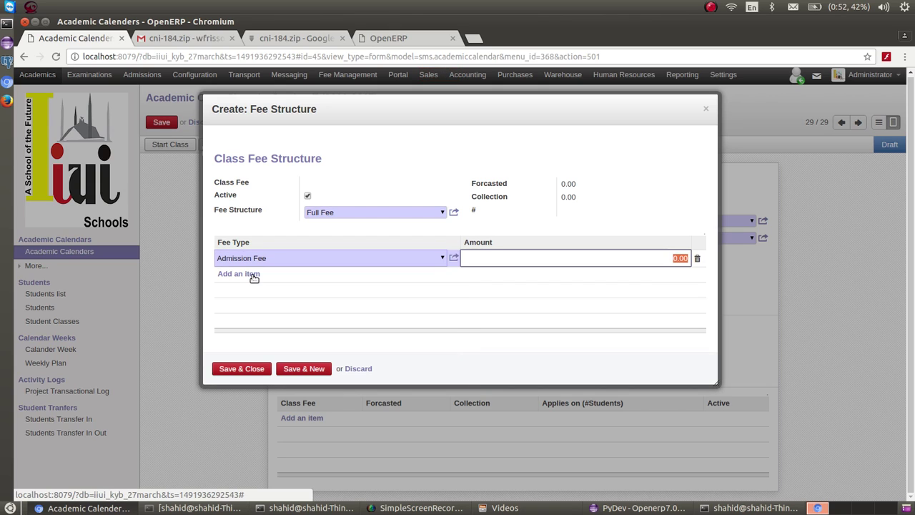
type("10000")
Add a Tuition Fee of 5400 to the Full Fee structure
left_click(254, 274)
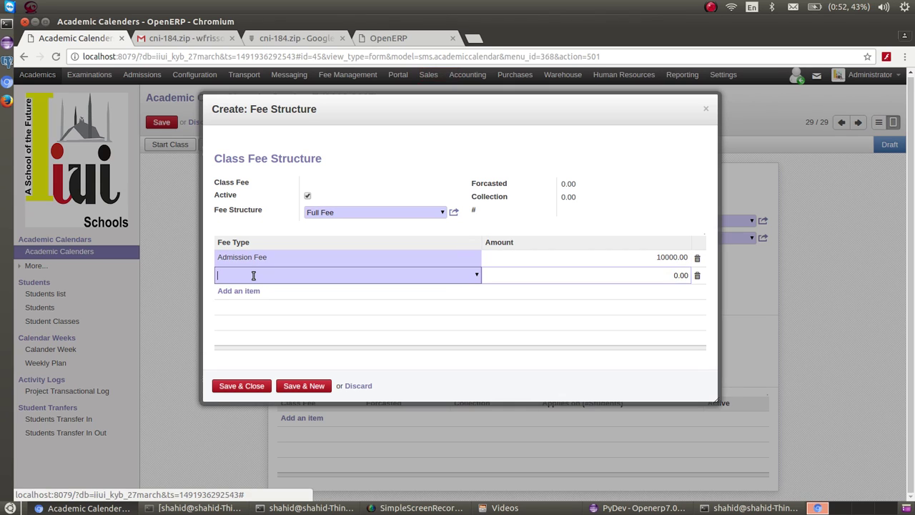
type("tui")
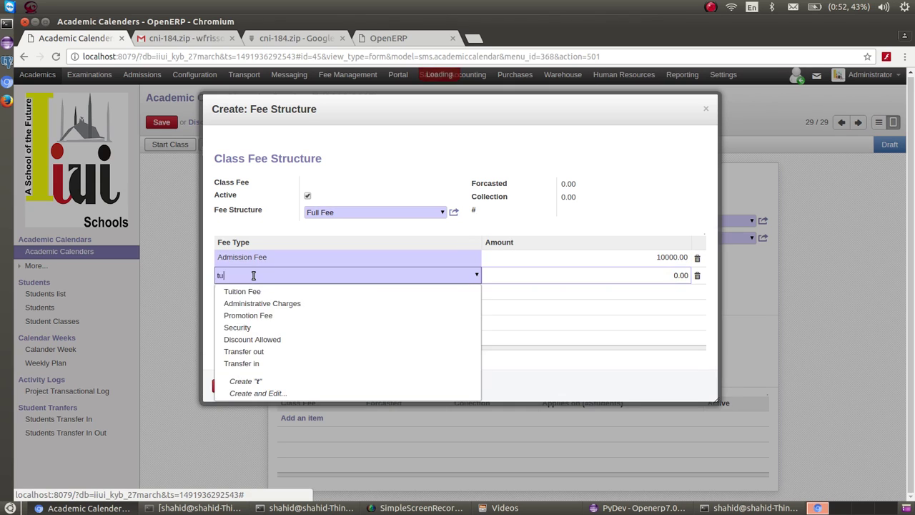
left_click(260, 293)
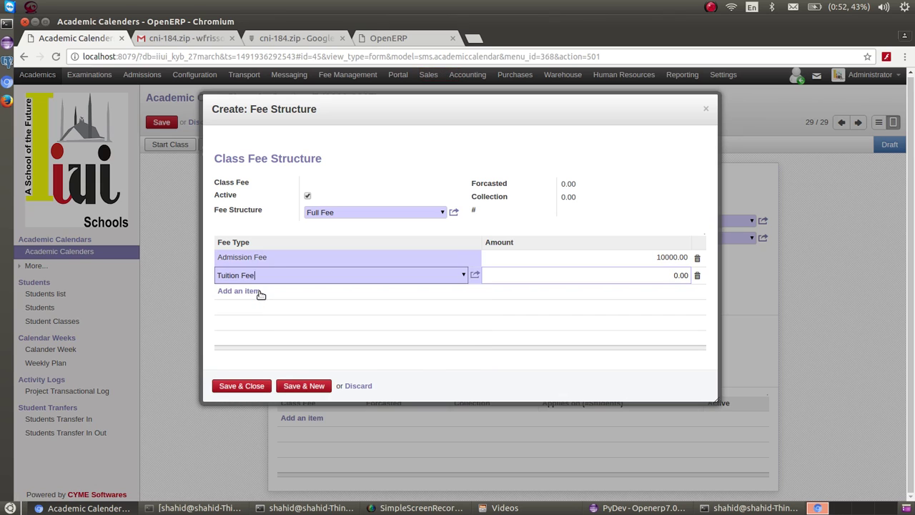
key("Tab")
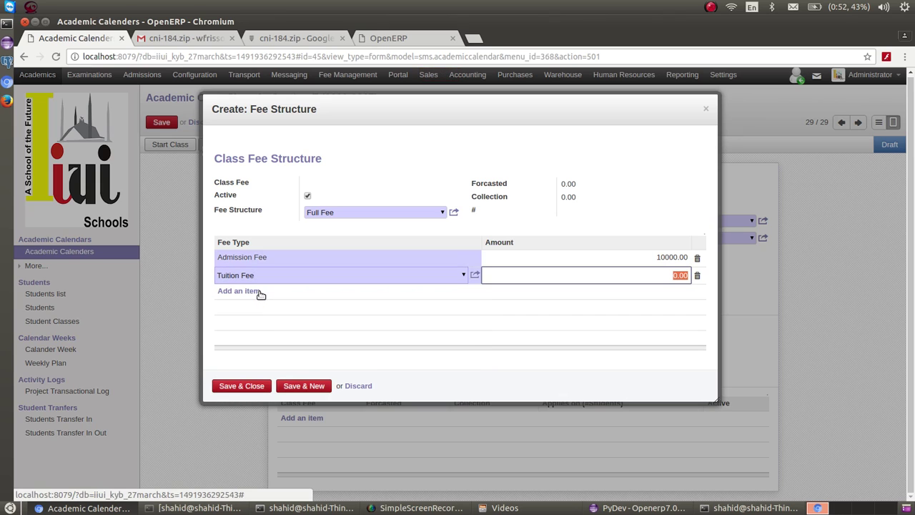
type("5400")
Add a Security fee of 10000 to the Full Fee structure
left_click(243, 291)
type("ex")
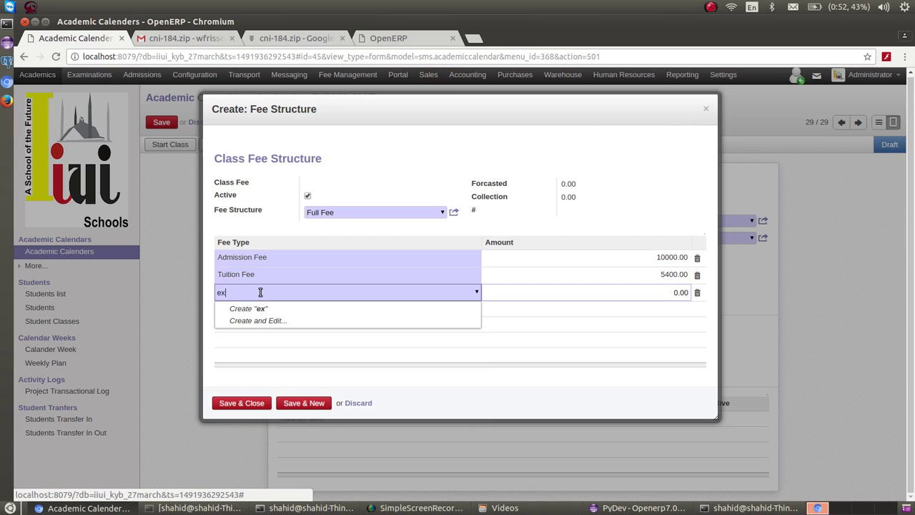
key("BackSpace")
key("BackSpace")
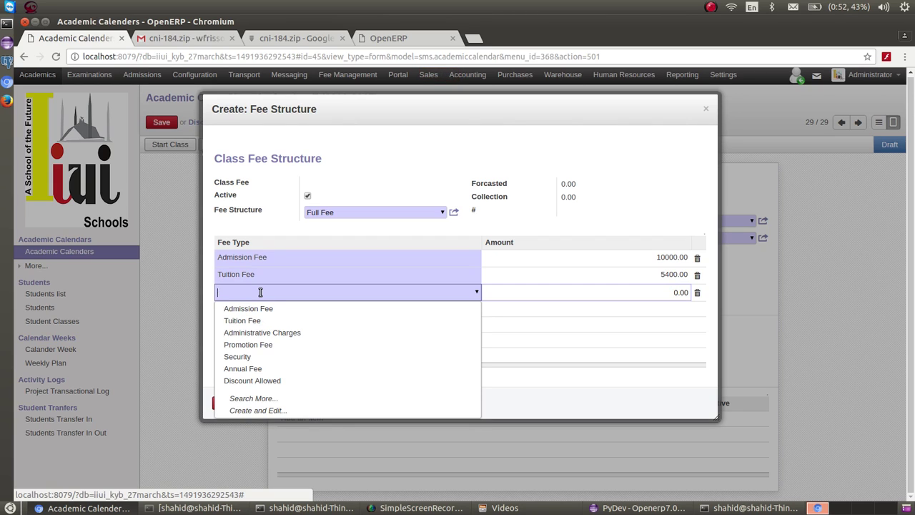
left_click(258, 357)
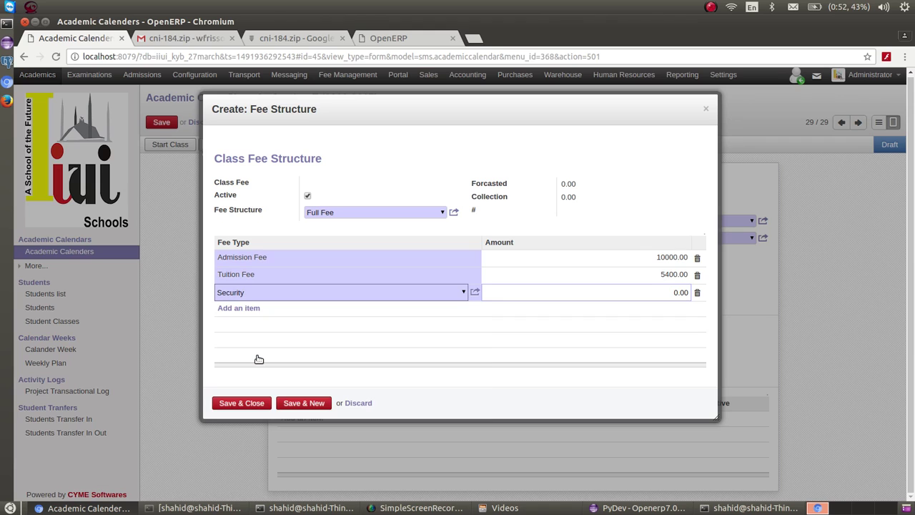
key("Tab")
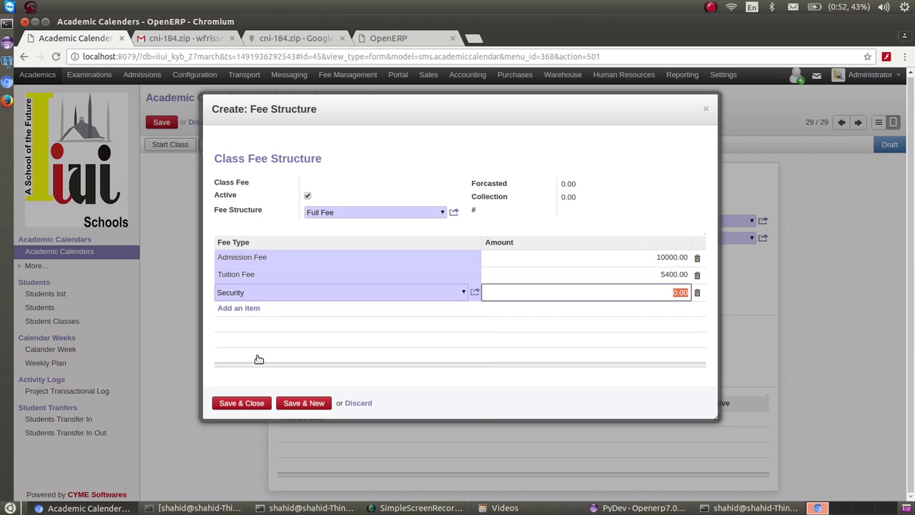
type("10000")
Add a Promotion Fee of 1200, and save the Full Fee structure while opening a new blank one
left_click(226, 314)
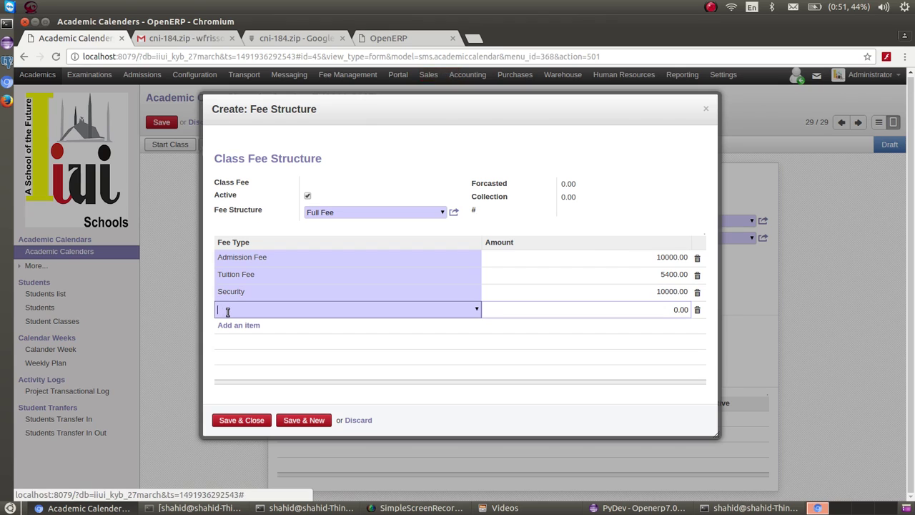
type("P")
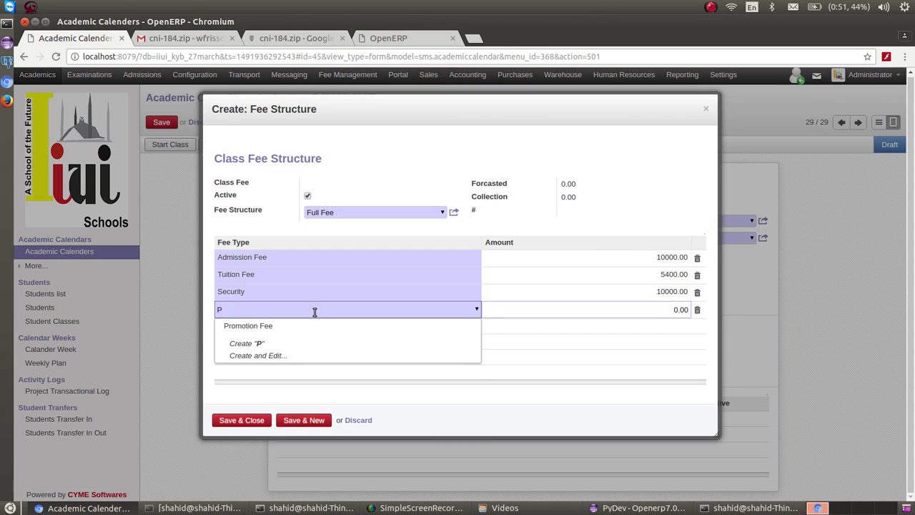
left_click(318, 328)
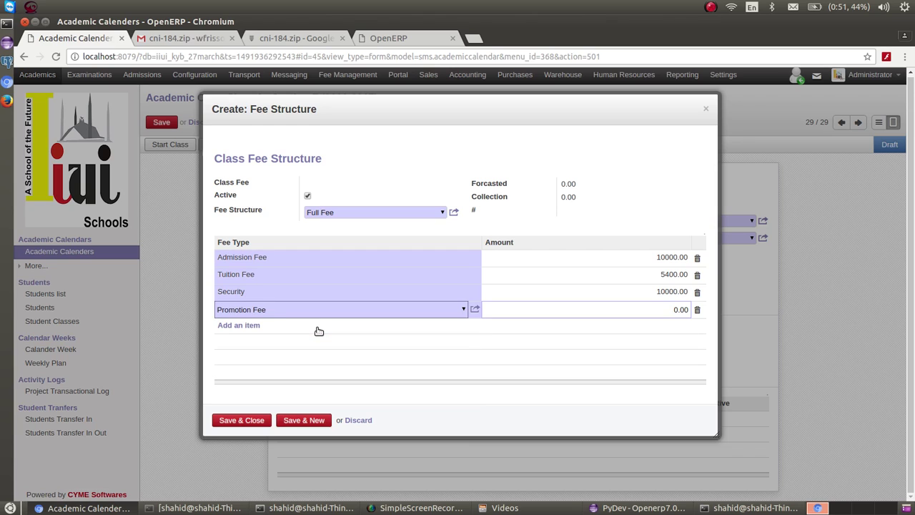
key("Tab")
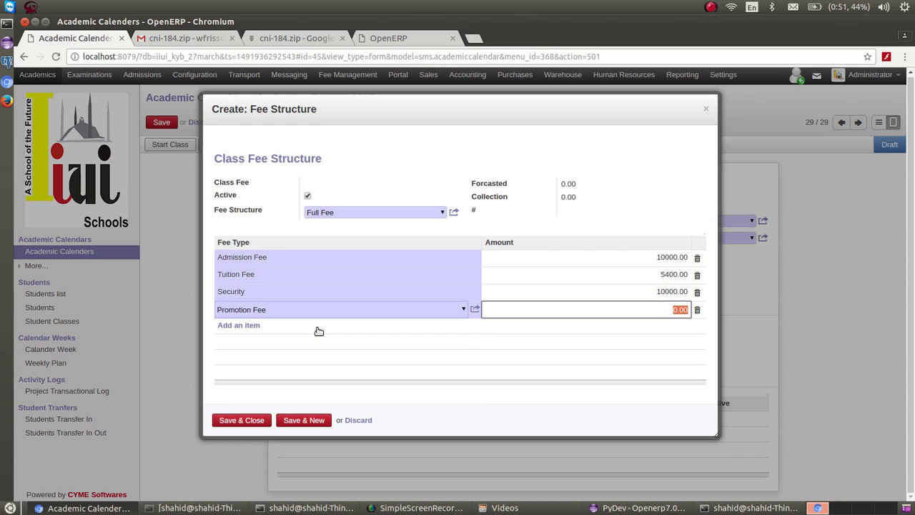
type("12000")
key("BackSpace")
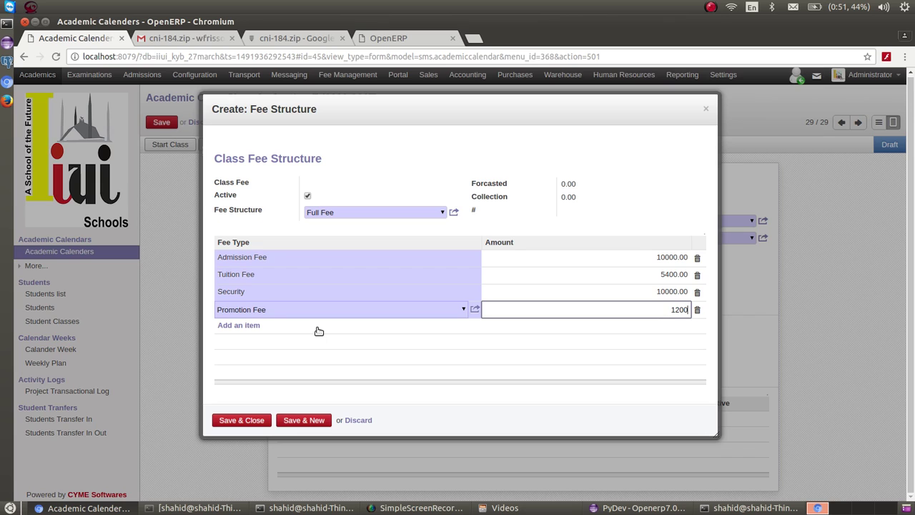
left_click(303, 420)
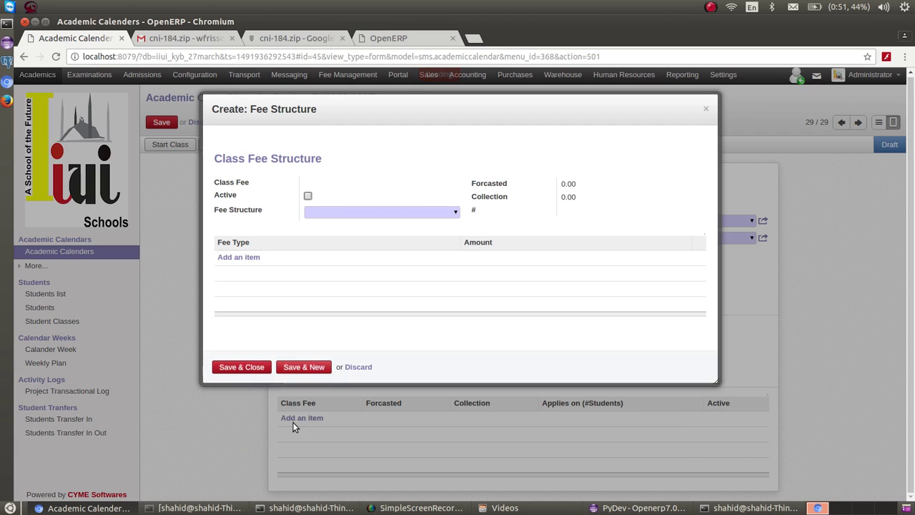
Mark the second class fee structure as active and set its fee structure to Staff Child
left_click(309, 197)
left_click(456, 214)
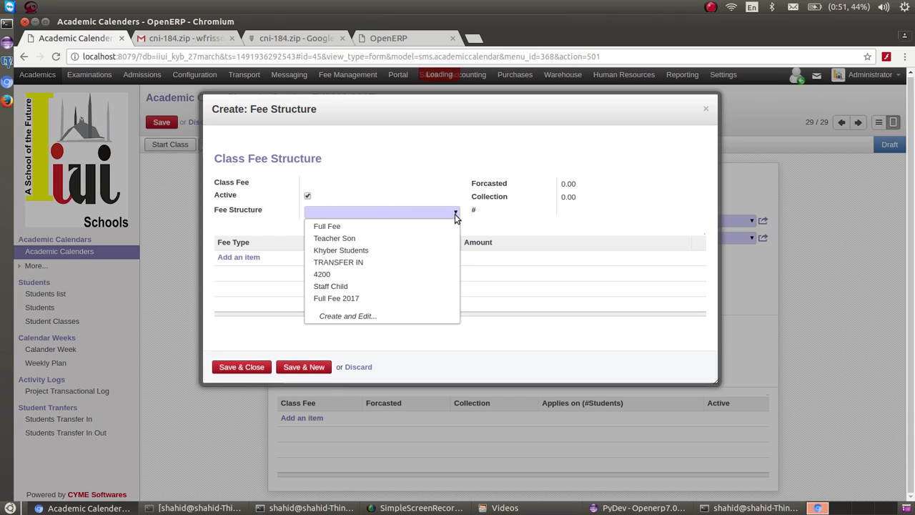
left_click(374, 238)
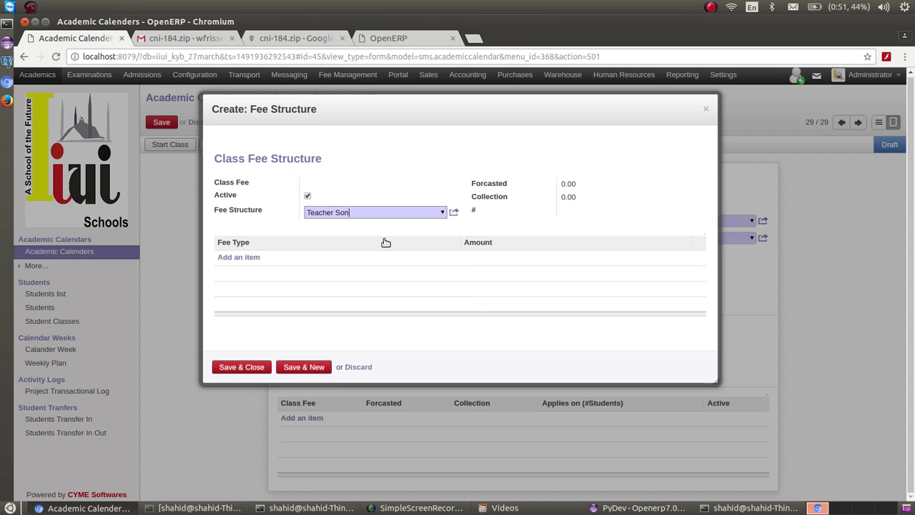
left_click(442, 213)
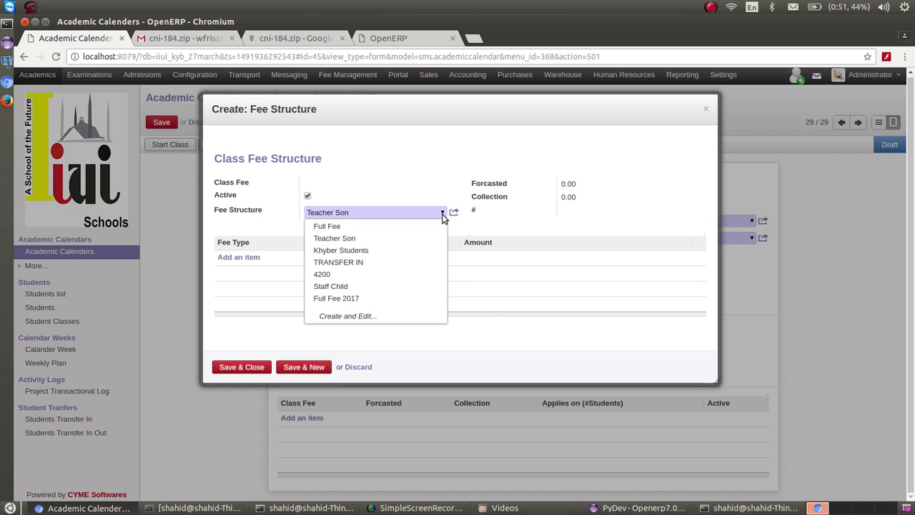
left_click(387, 289)
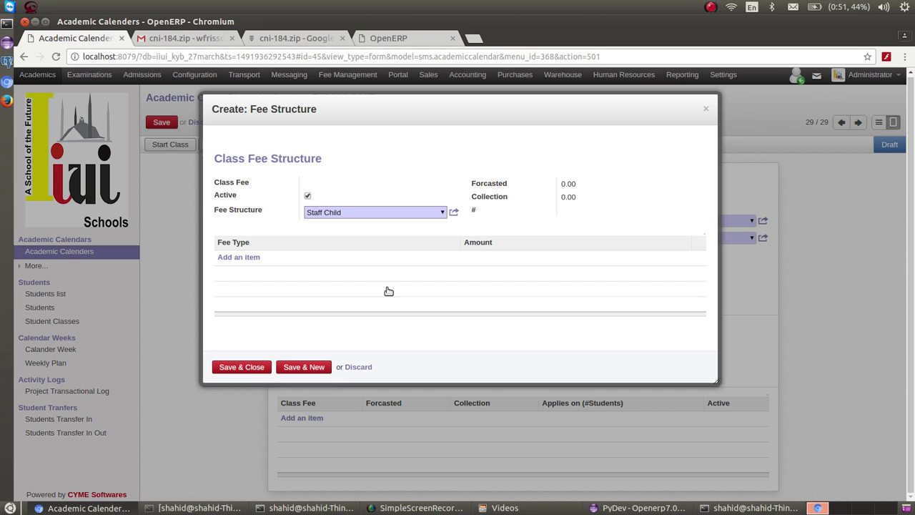
Add an Admission Fee of 1000 to the Staff Child fee structure
left_click(229, 258)
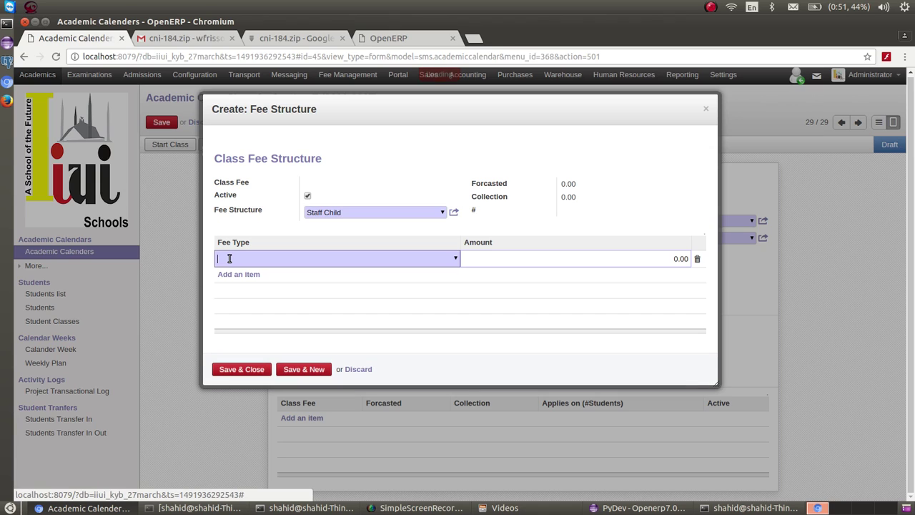
type("ad")
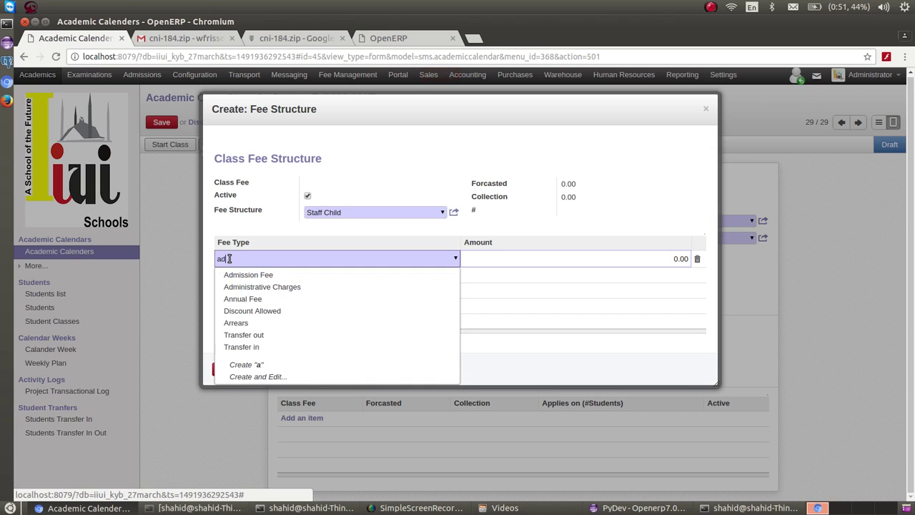
key("Down")
key("Tab")
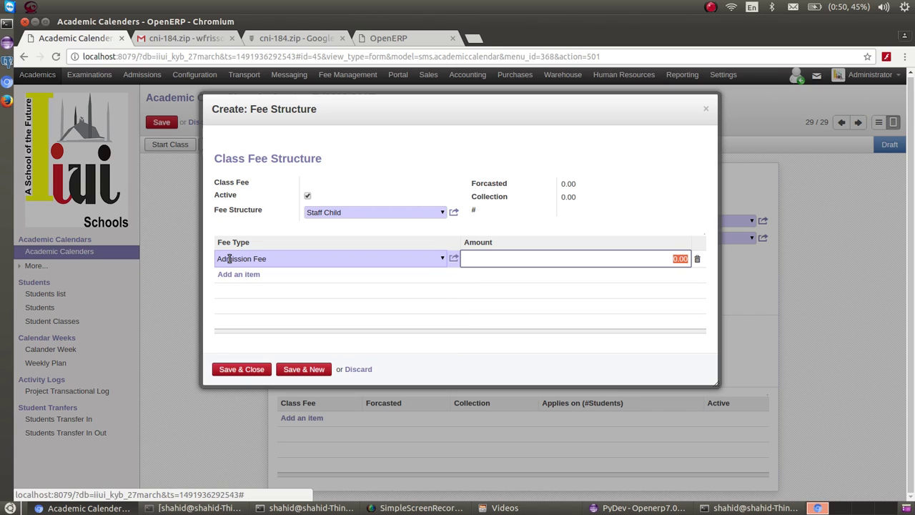
type("1000")
key("Return")
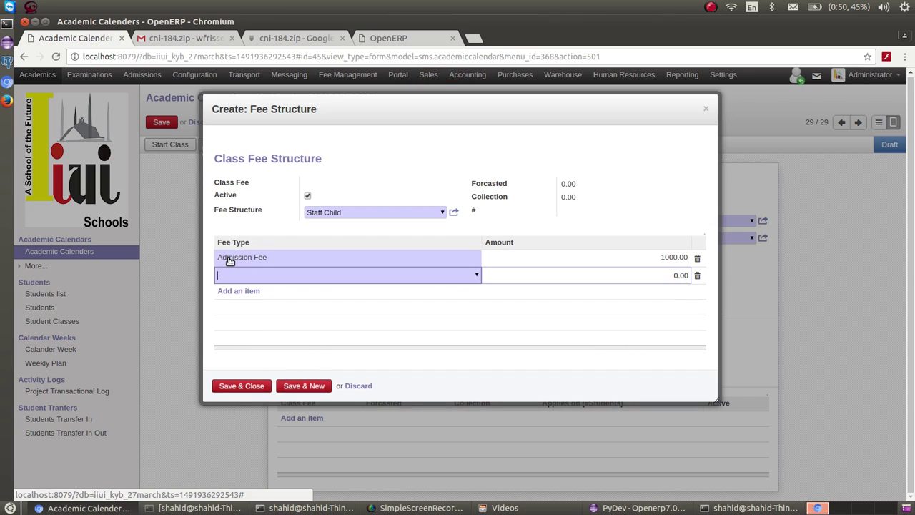
Add a Tuition Fee of 2700 to the Staff Child fee structure
type("tui")
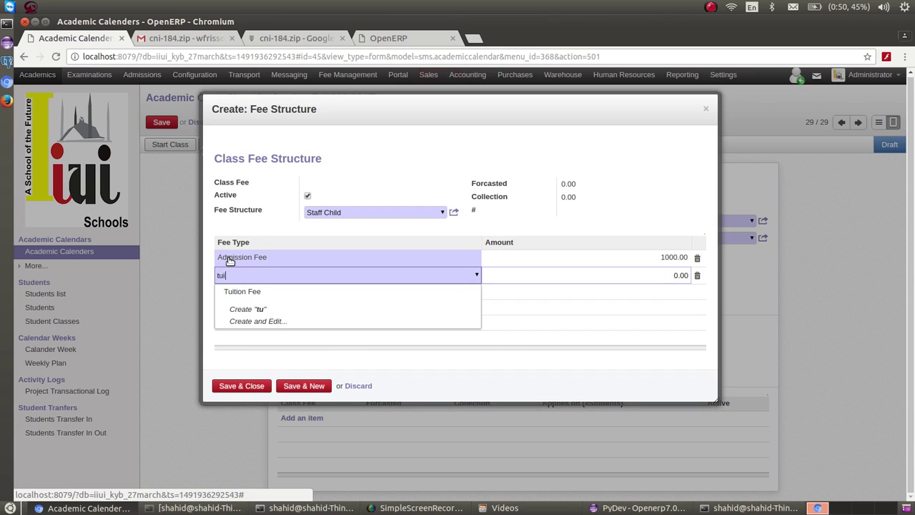
key("Down")
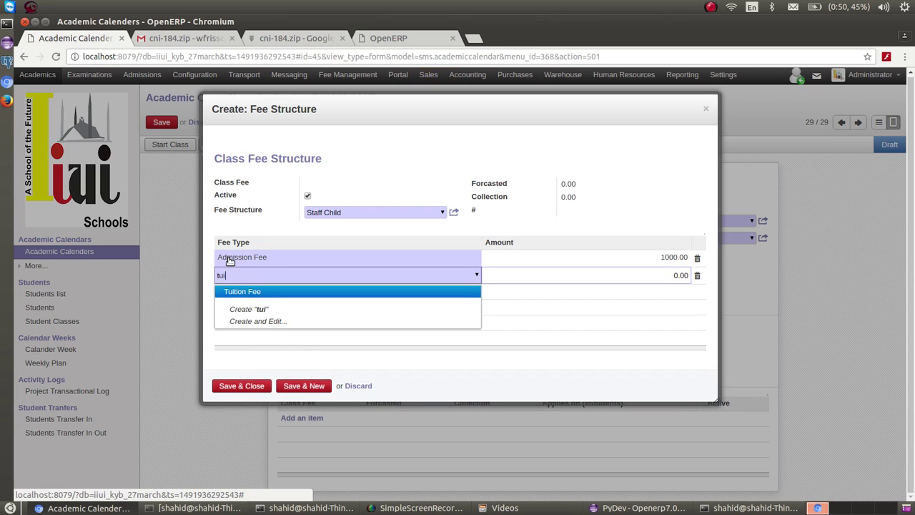
key("Tab")
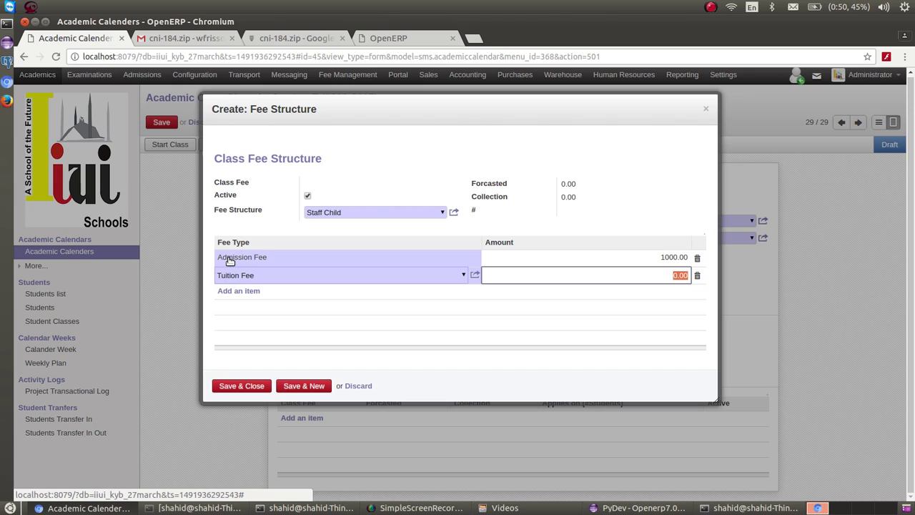
type("2700")
key("Return")
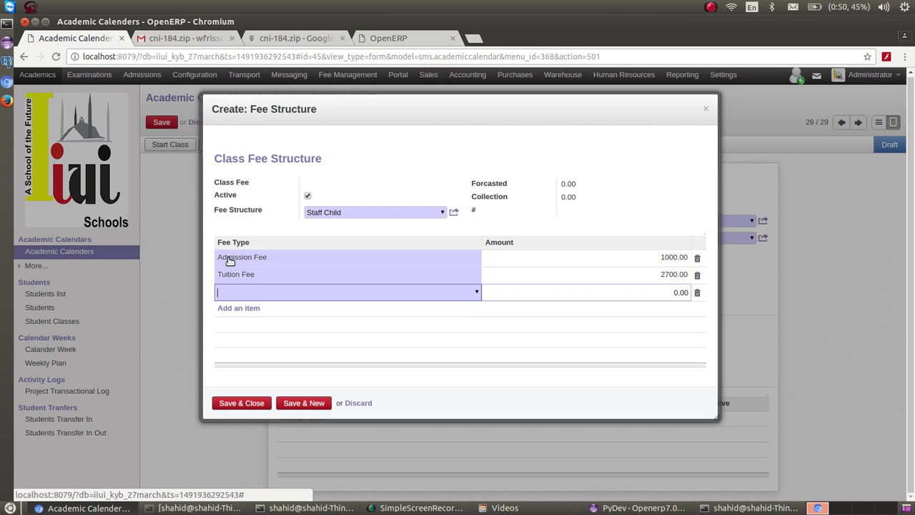
Add a Promotion Fee line without entering an amount, and save and close the Staff Child fee structure
type("E")
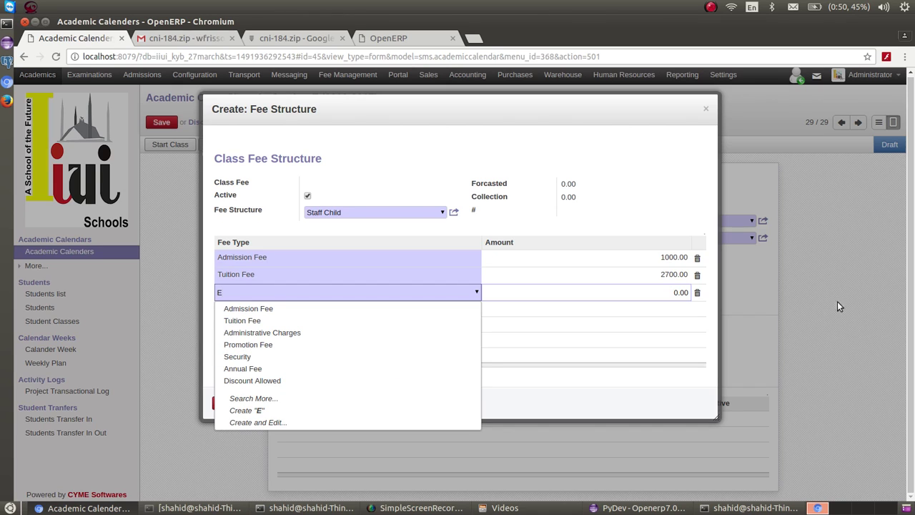
left_click(248, 344)
key("Tab")
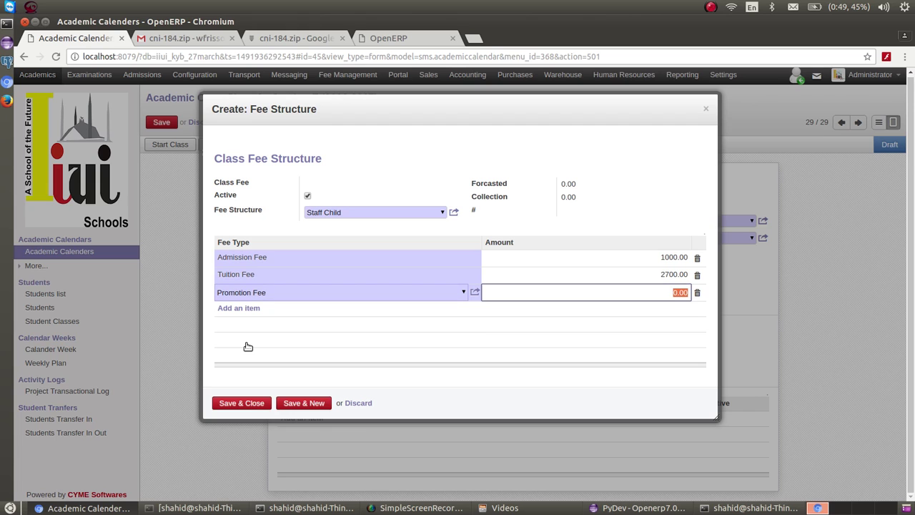
left_click(229, 403)
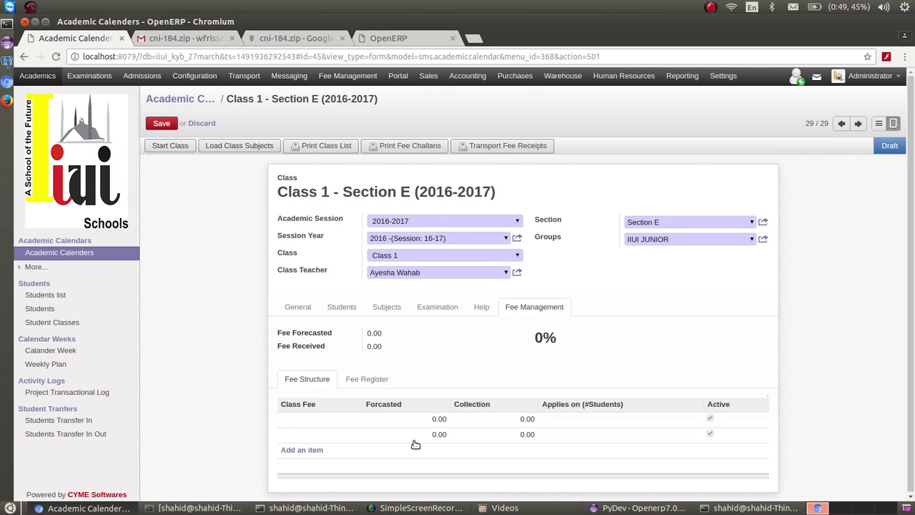
Reopen the Staff Child fee structure to check its fee lines, save it, and save the Class 1 - Section E (2016-2017) calendar
left_click(437, 435)
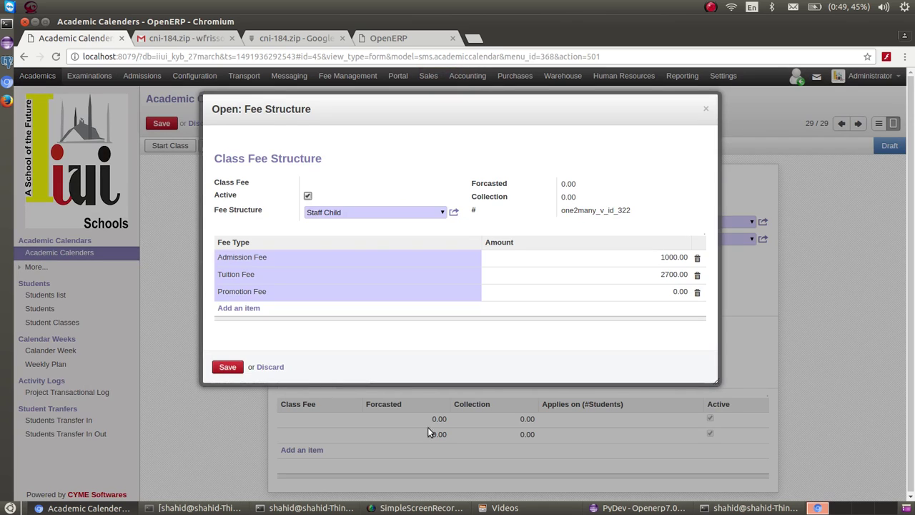
left_click(229, 367)
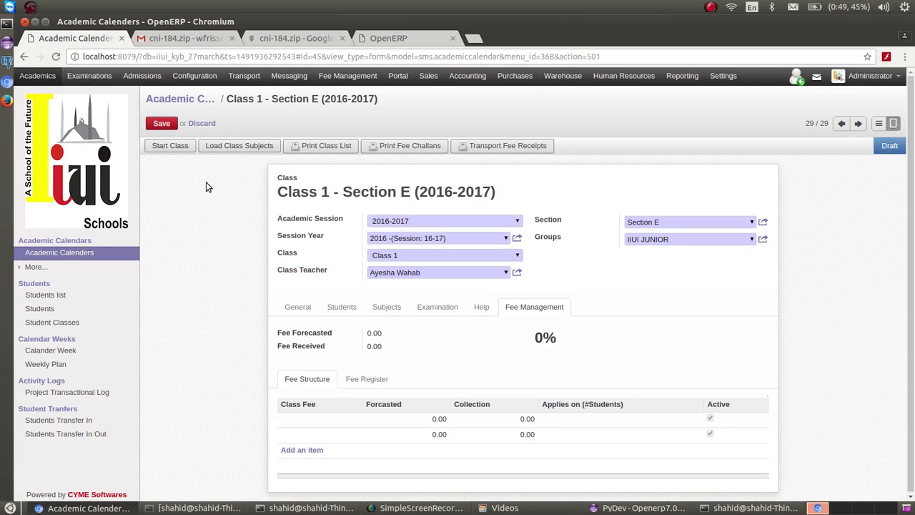
left_click(161, 124)
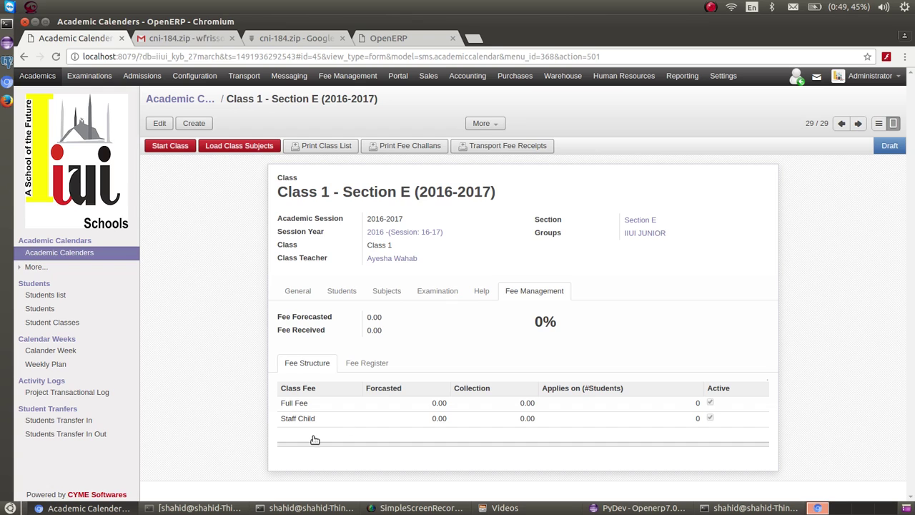
left_click_drag(280, 193, 500, 194)
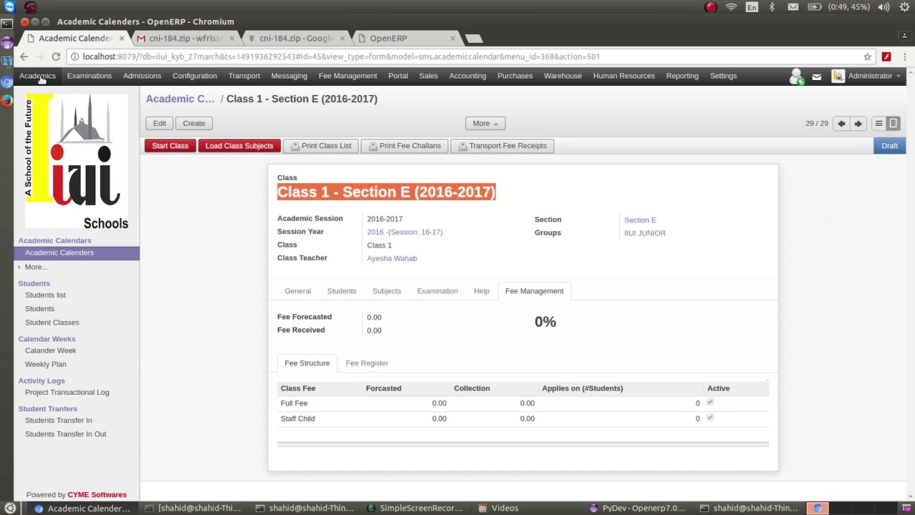
Open the record of a Full Fee student in Reception - Section A and examine the student's fee details
left_click(40, 308)
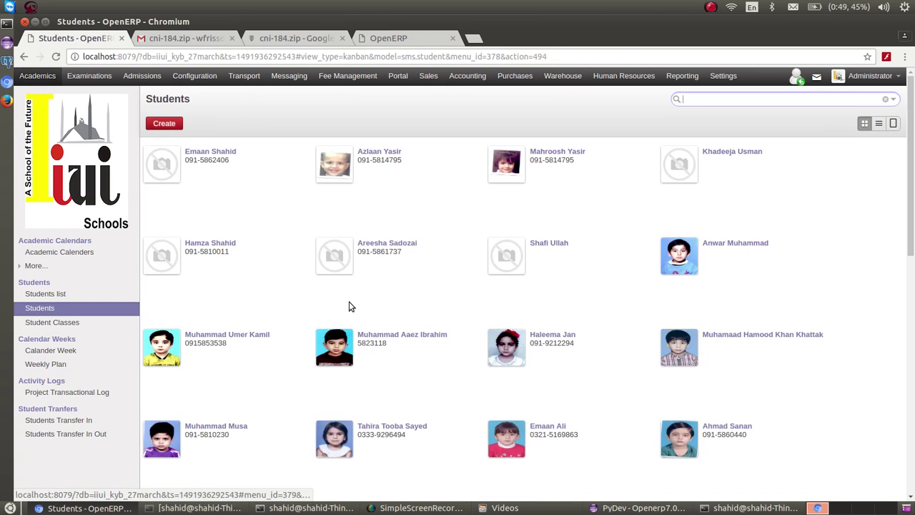
left_click(406, 338)
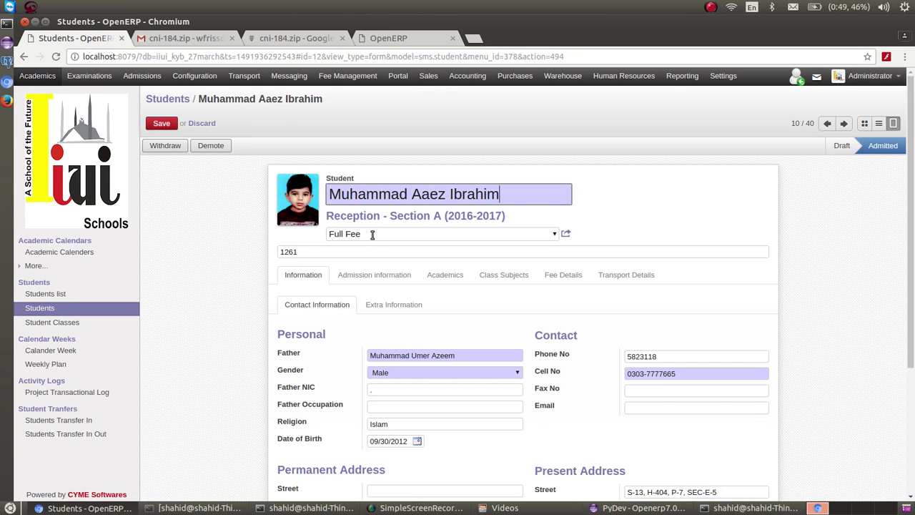
left_click(585, 279)
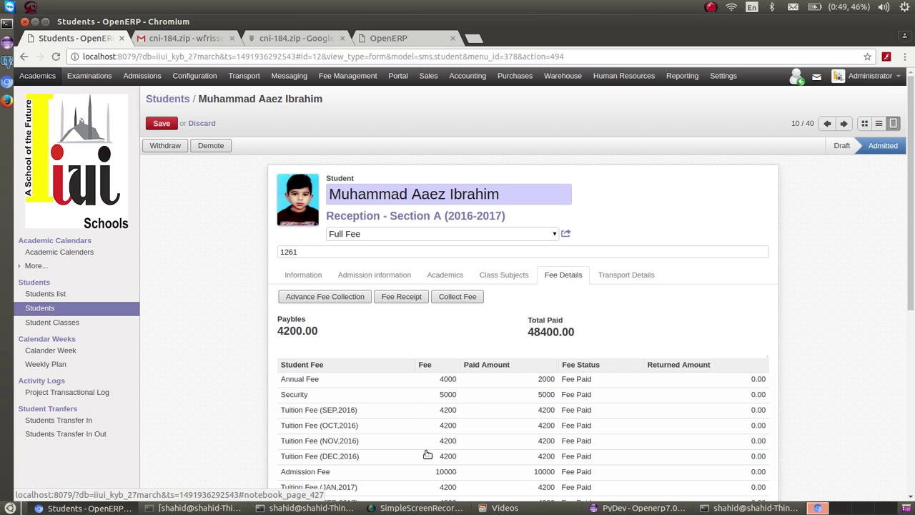
left_click_drag(912, 245, 906, 6)
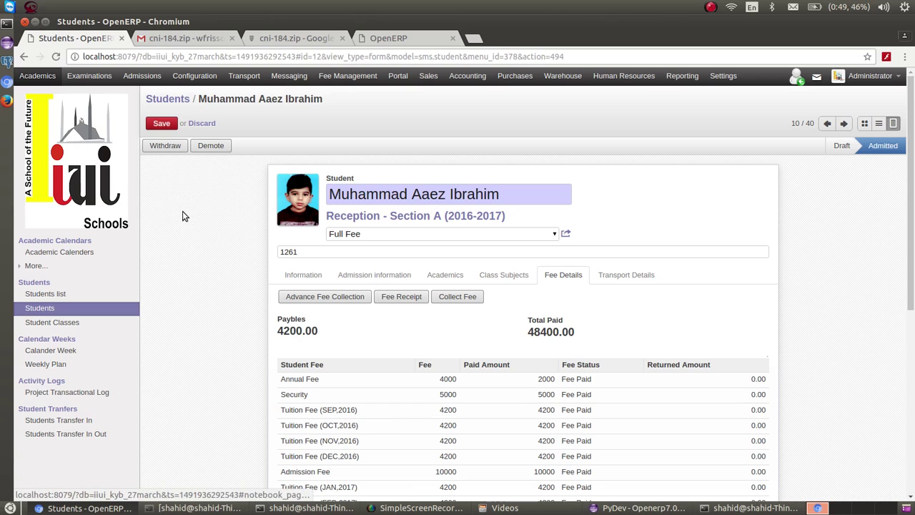
Open Class 1 - Section E (2016-2017) from the draft academic calendars and view its general information and students
left_click(36, 79)
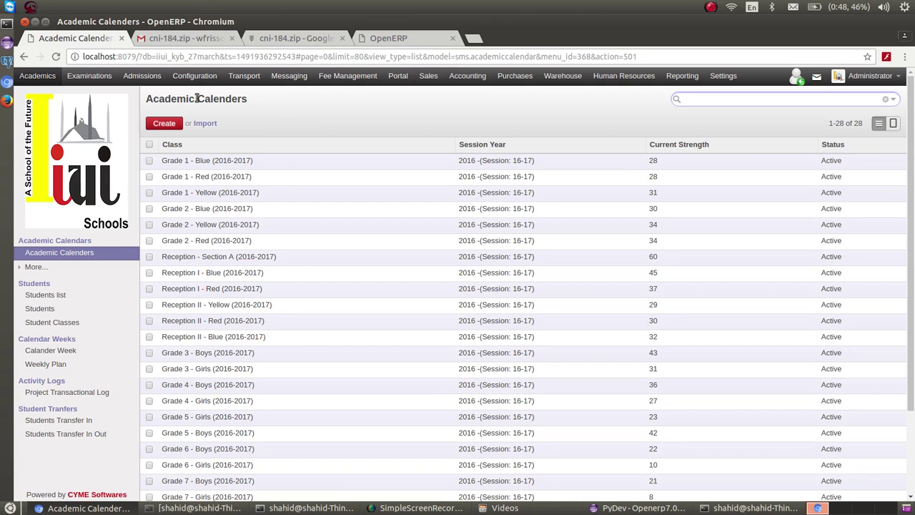
left_click(77, 260)
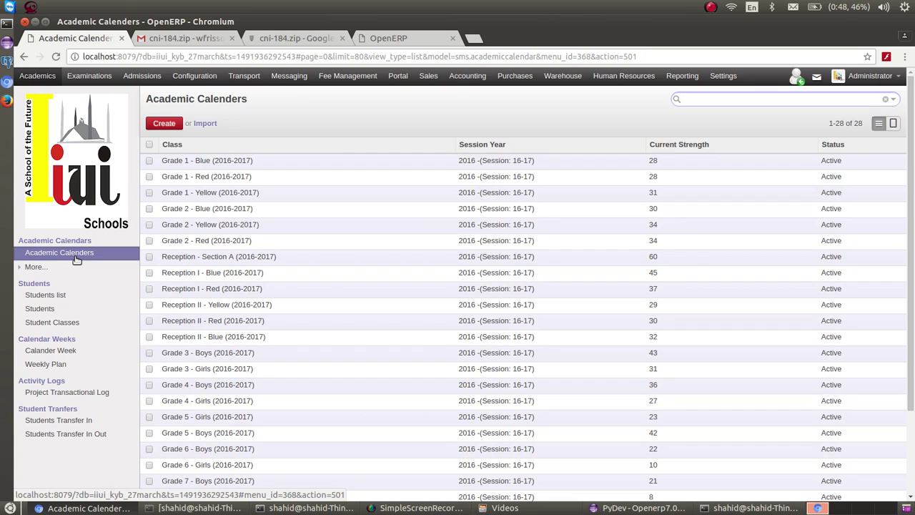
left_click(34, 267)
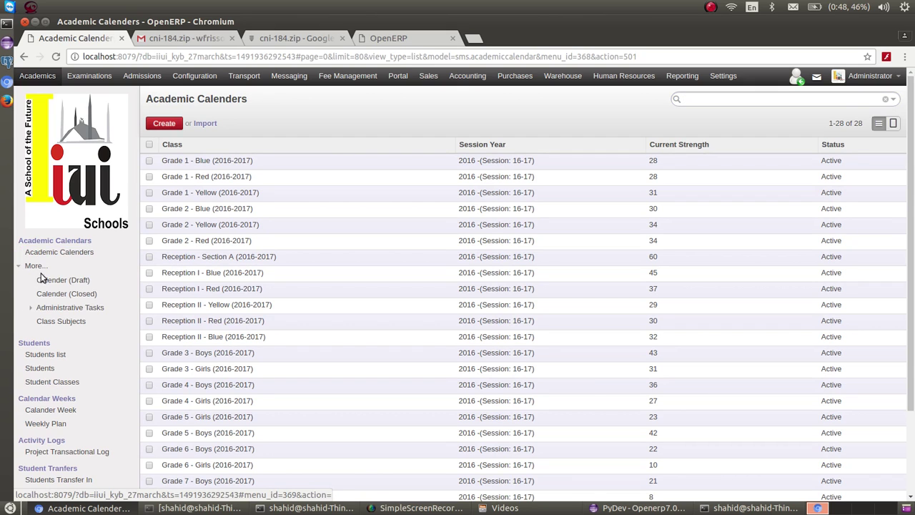
left_click(62, 283)
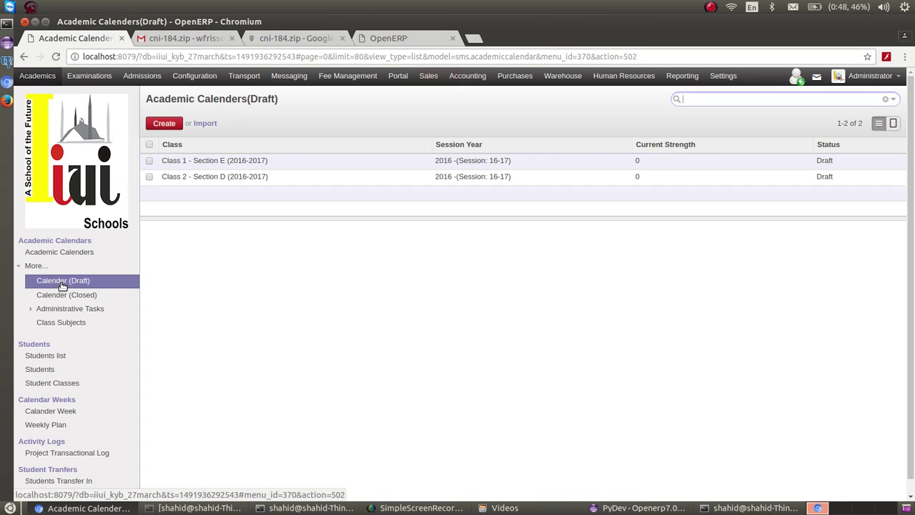
left_click(252, 163)
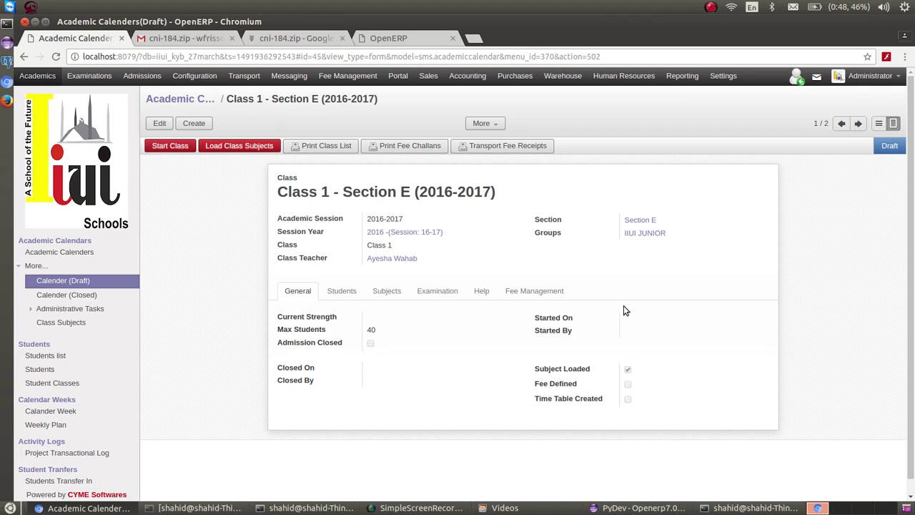
left_click(347, 295)
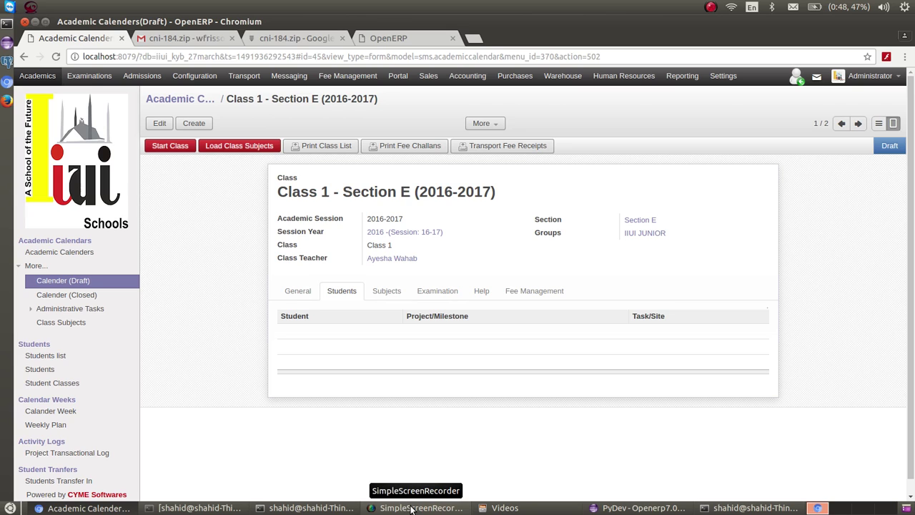
left_click(412, 509)
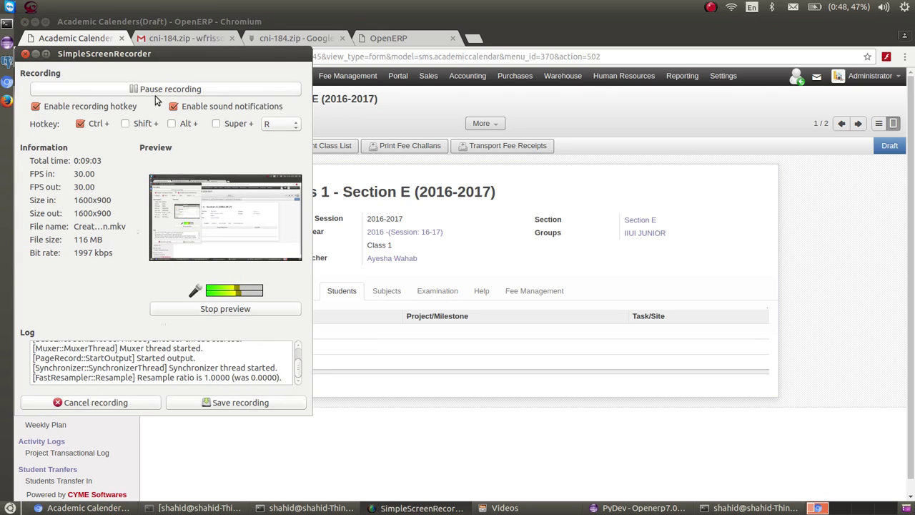